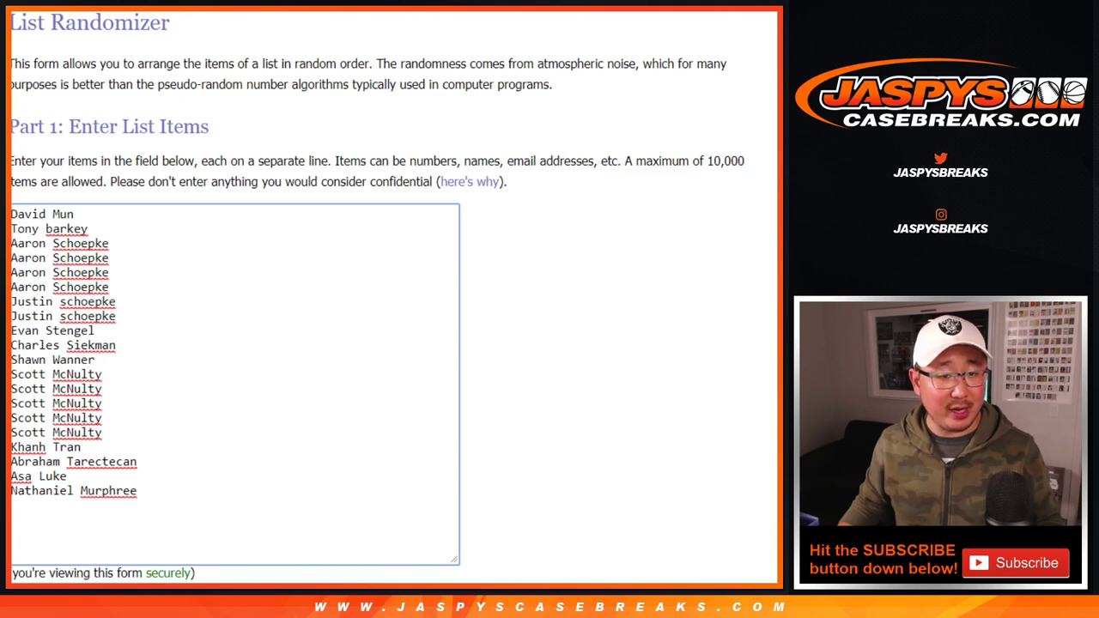
Review the doorbuster rules on the giveaway product page, highlighting the passage about the top two names.
key("ctrl+Tab")
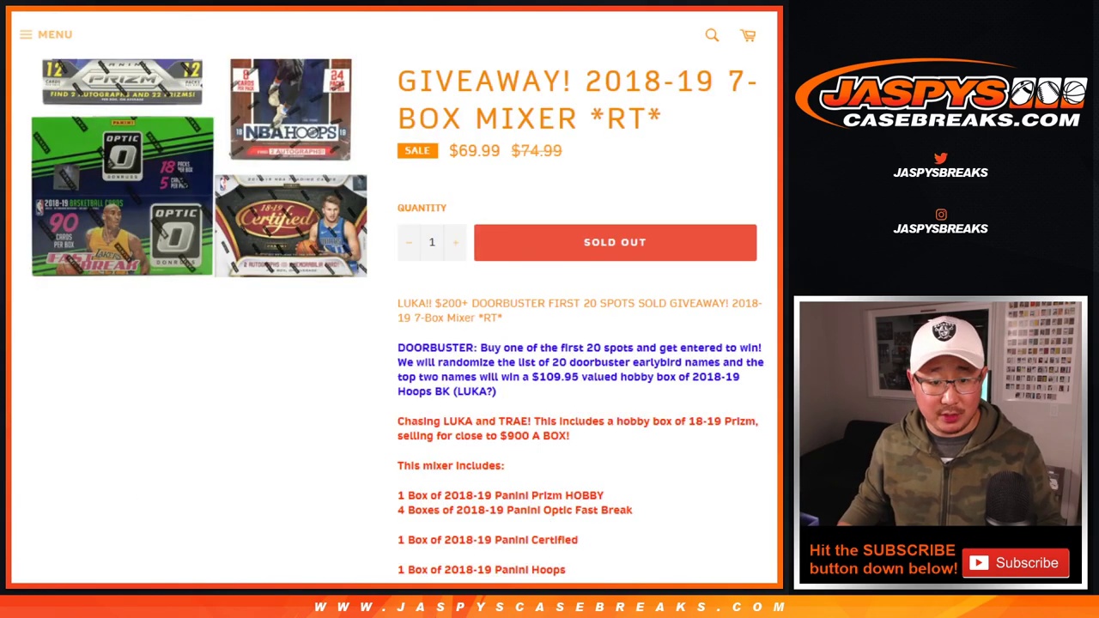
left_click_drag(409, 376, 490, 376)
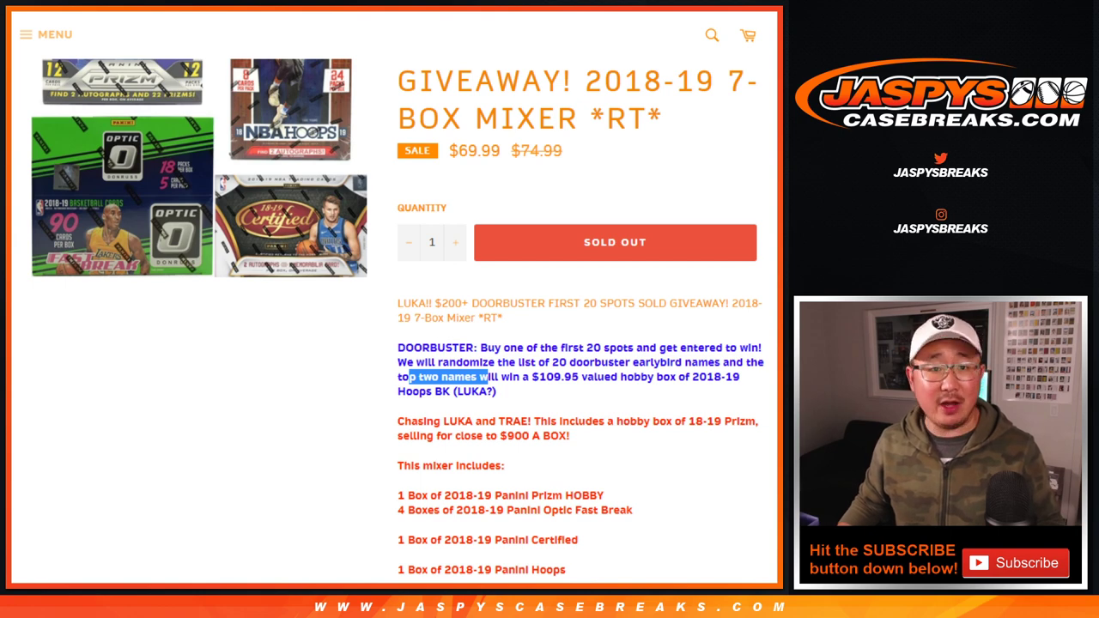
key("ctrl+Tab")
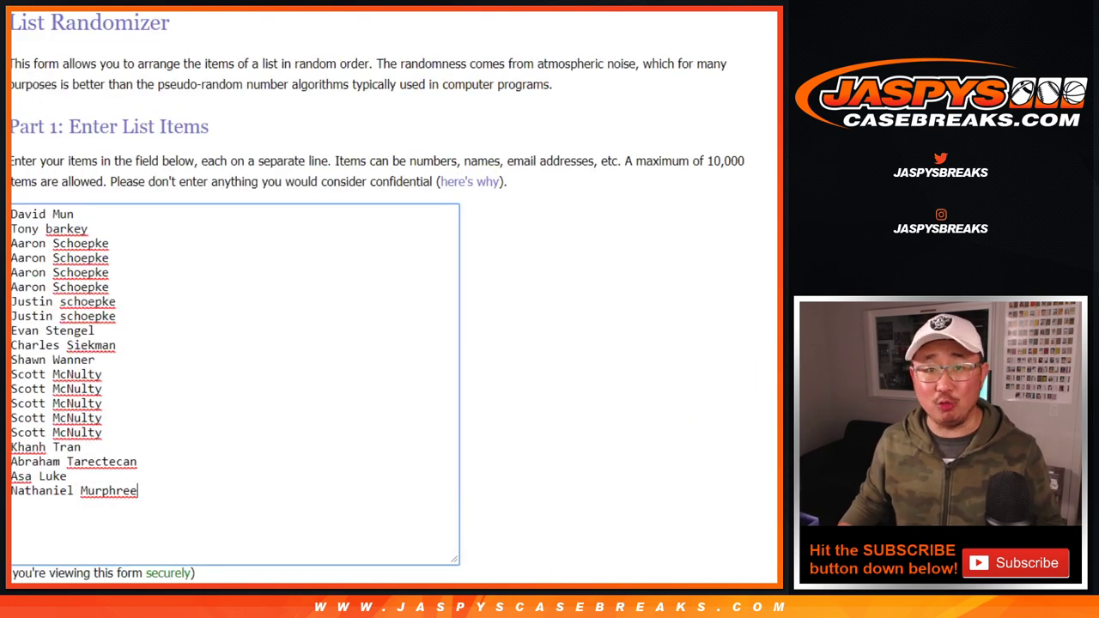
Roll two virtual dice in the Dice Roller and return to the list of doorbuster names.
key("ctrl+Tab")
left_click(46, 323)
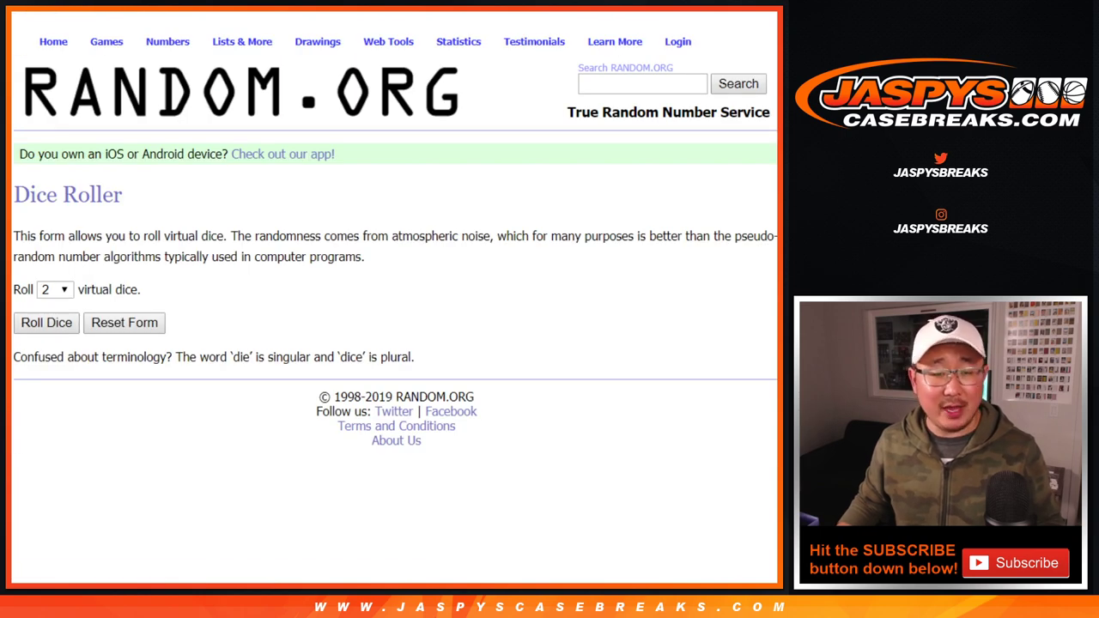
key("ctrl+shift+Tab")
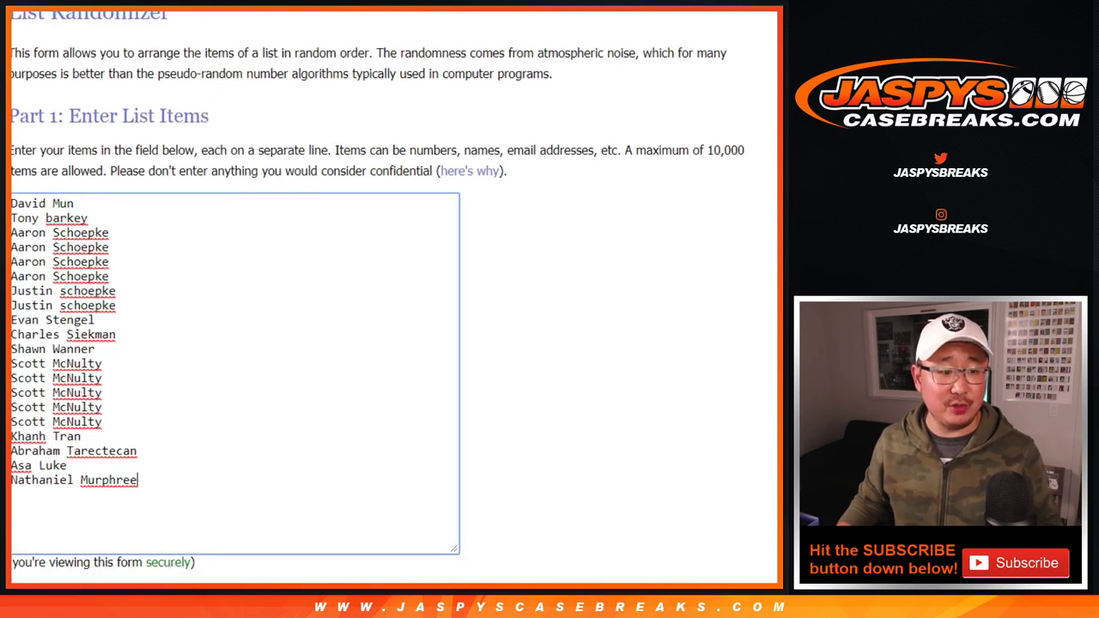
Randomize the 20-name doorbuster list six times and highlight the top two names.
scroll(395, 292, "down", 3)
left_click(39, 470)
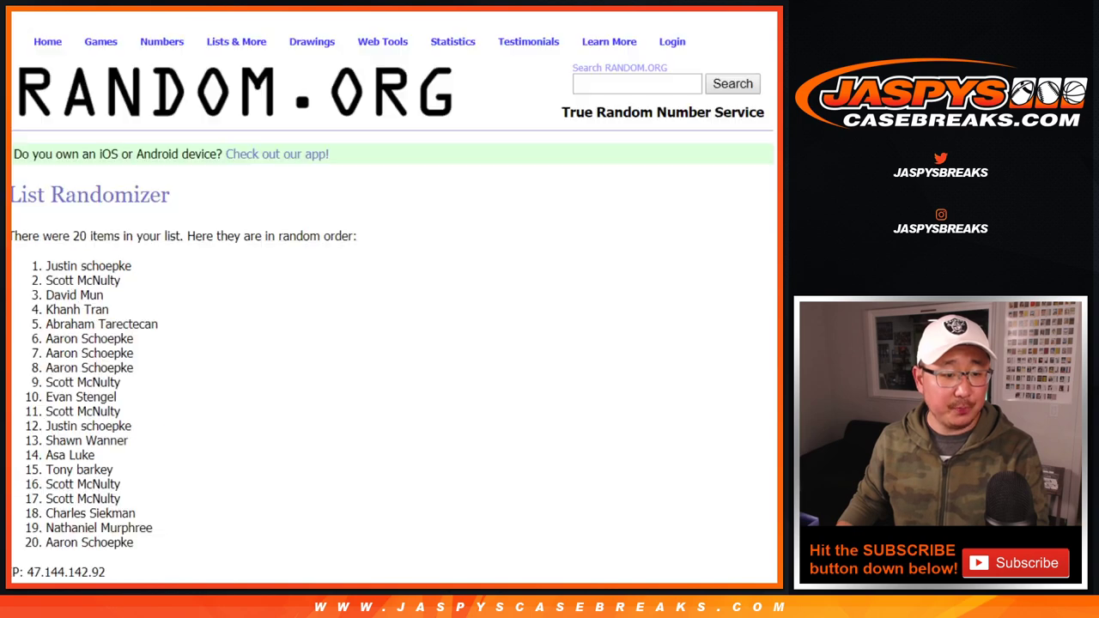
scroll(39, 470, "down", 3)
key("Return")
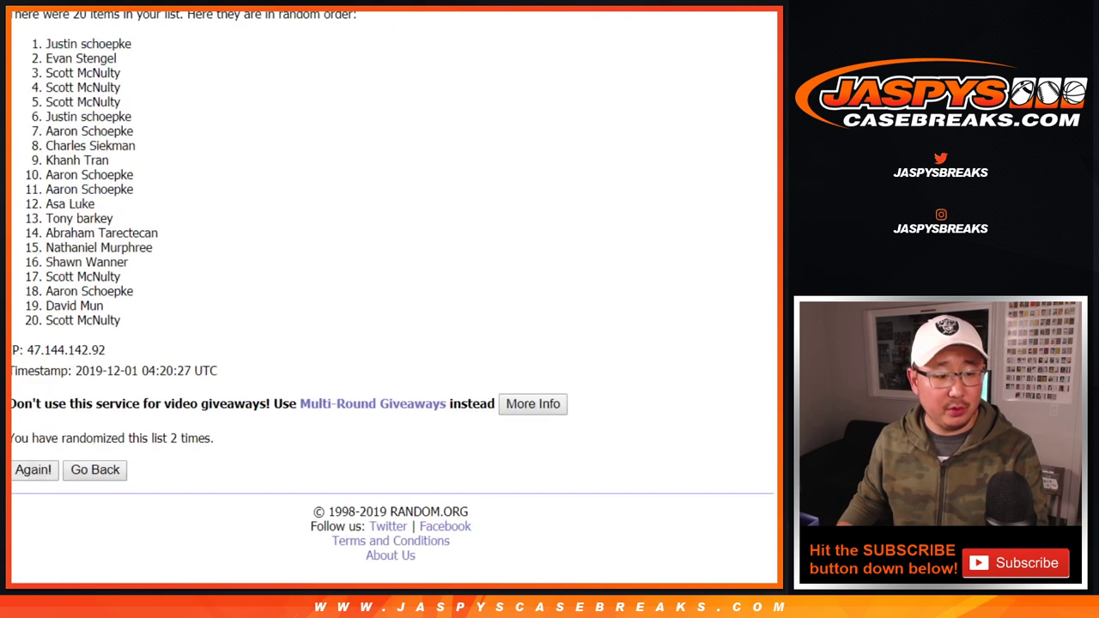
key("Return")
scroll(395, 292, "down", 3)
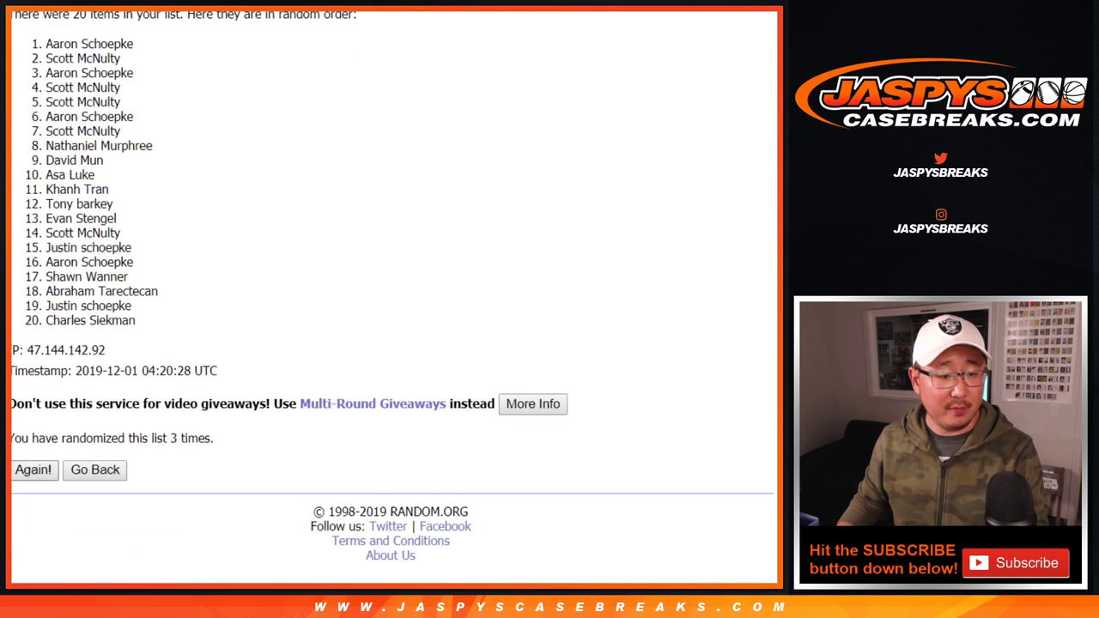
key("Return")
scroll(395, 292, "down", 1)
key("Return")
scroll(395, 292, "down", 3)
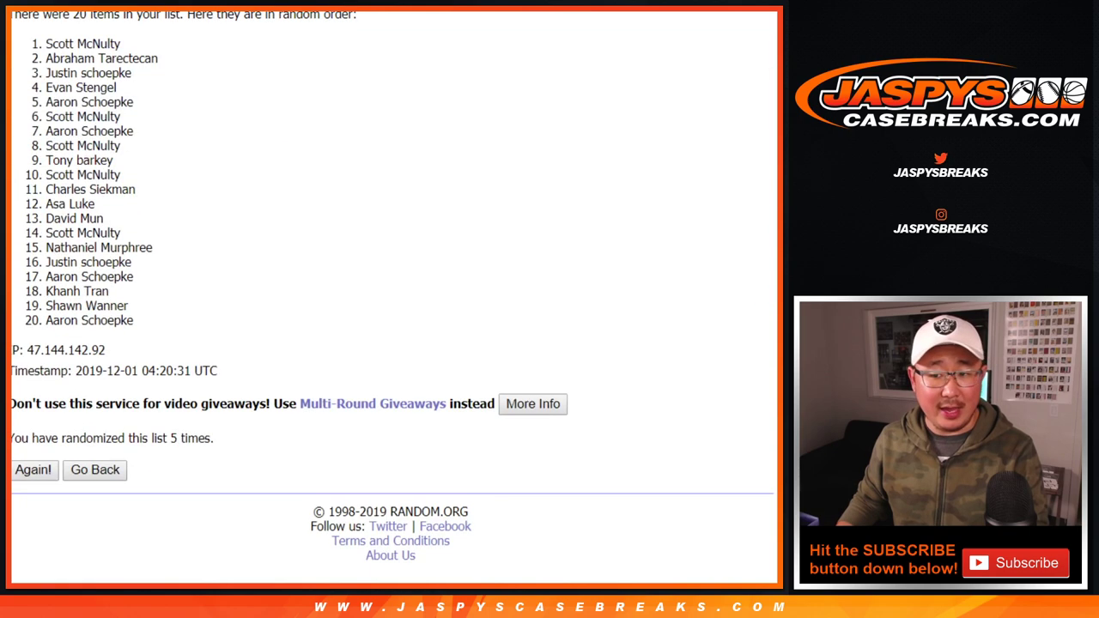
key("Return")
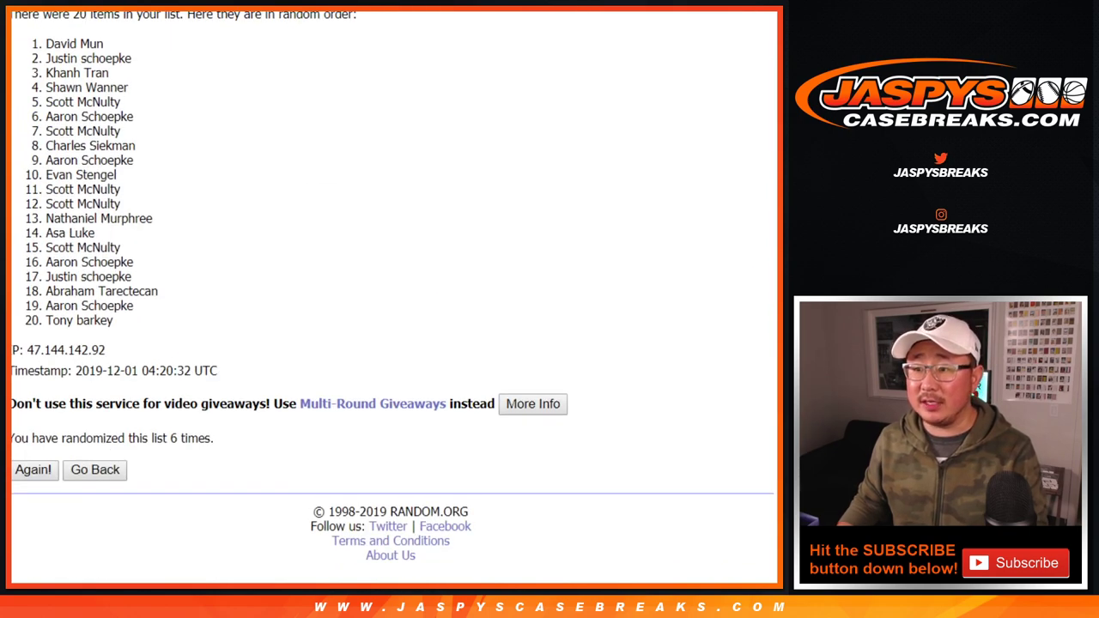
left_click_drag(45, 43, 132, 58)
left_click(172, 68)
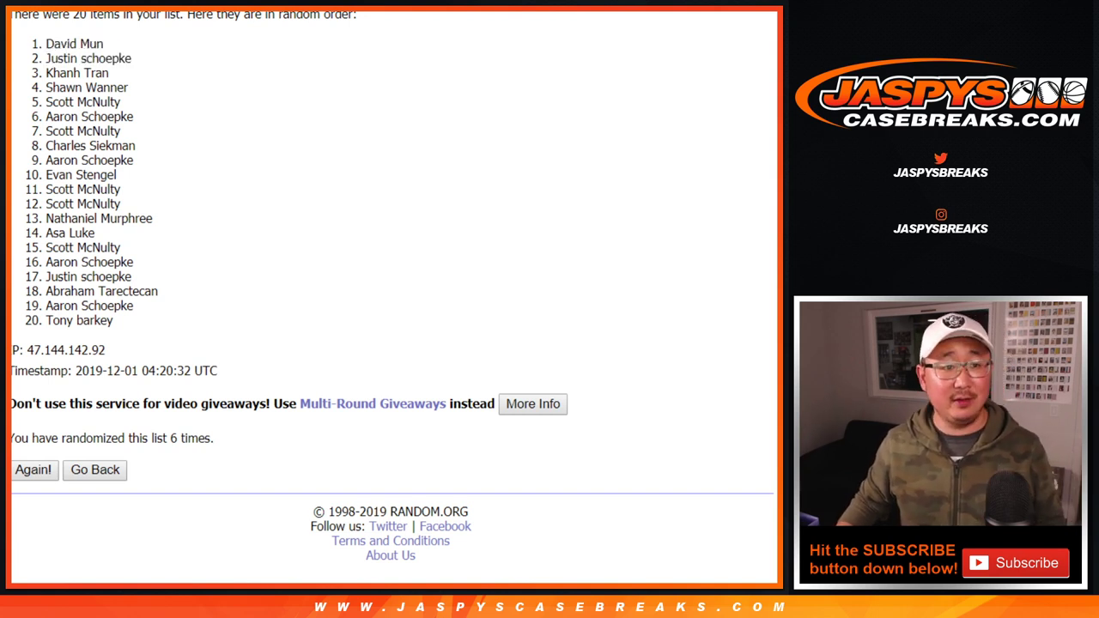
Capture the screen area with the randomized 20-name list and its timestamp, and print the capture.
scroll(392, 297, "up", 1)
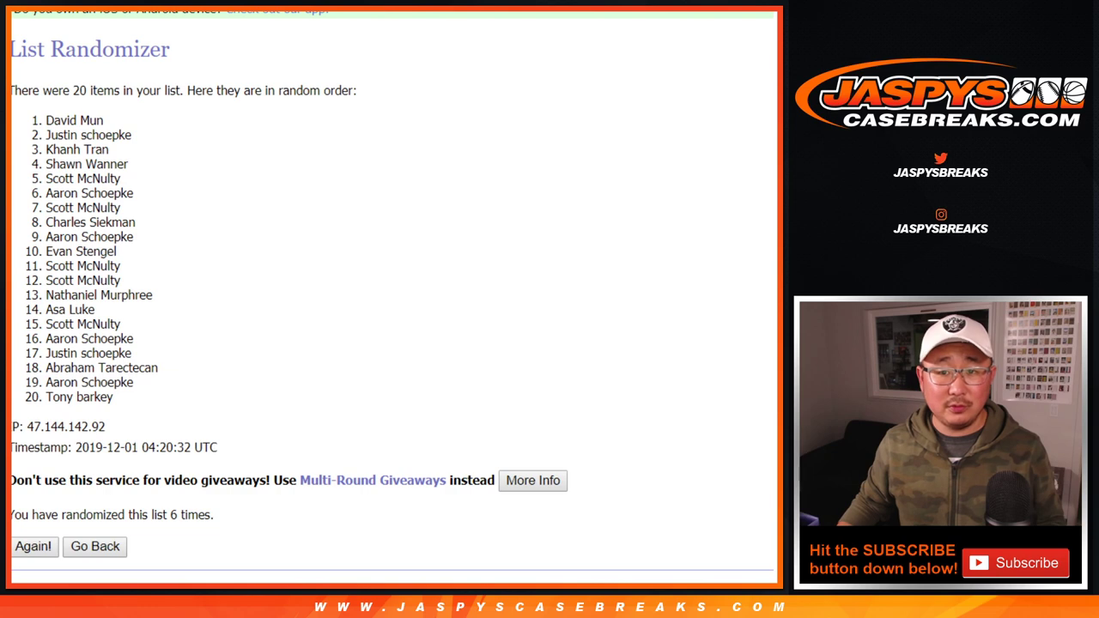
key("Print")
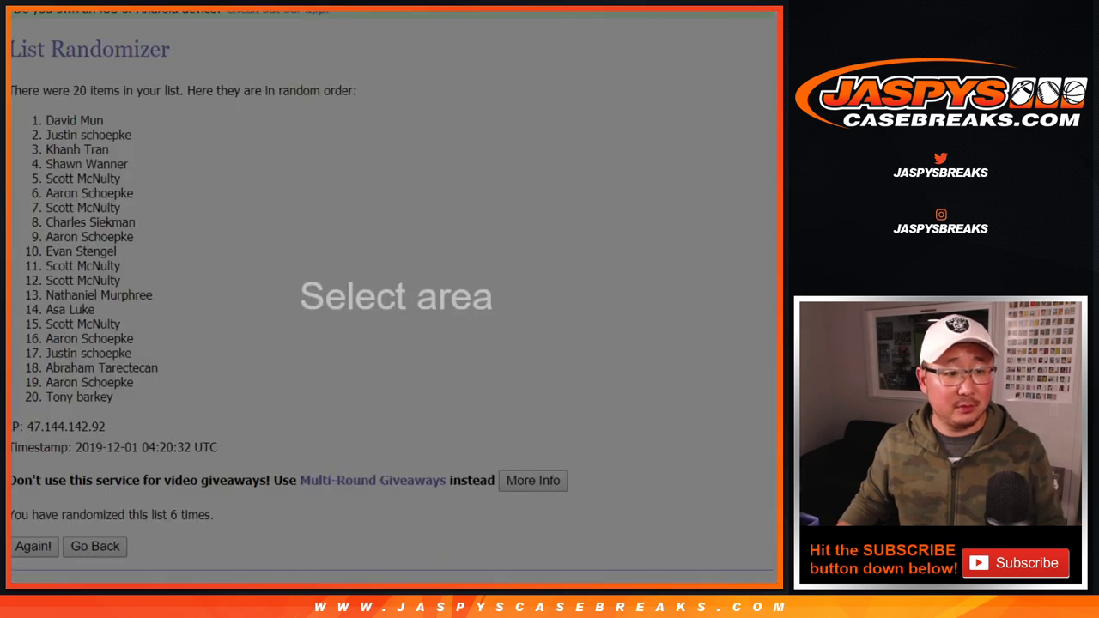
left_click_drag(11, 75, 436, 486)
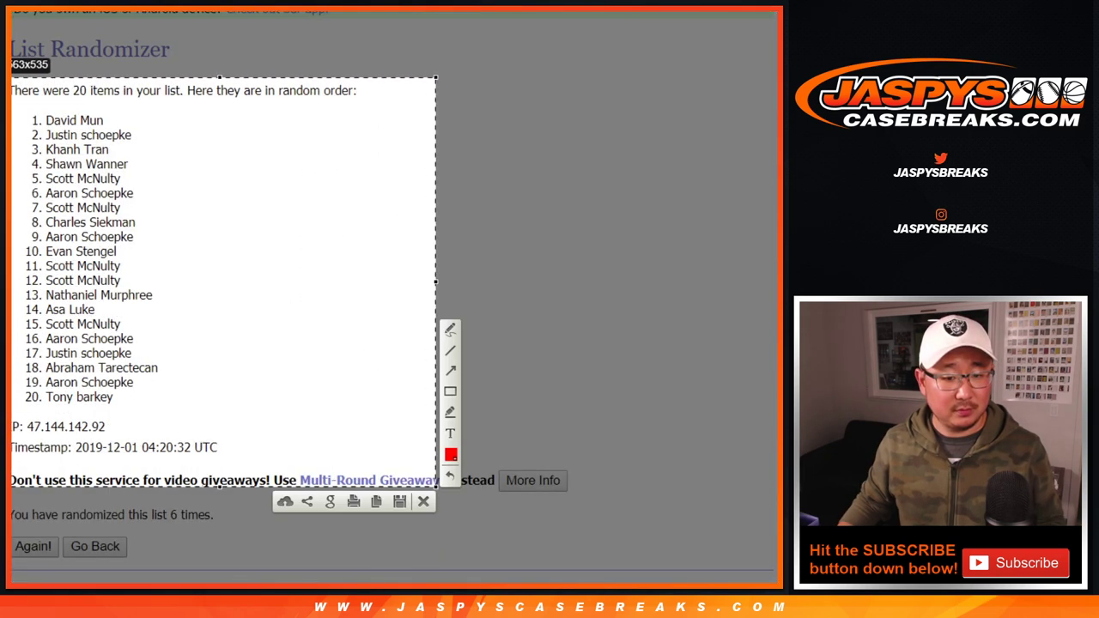
left_click(353, 502)
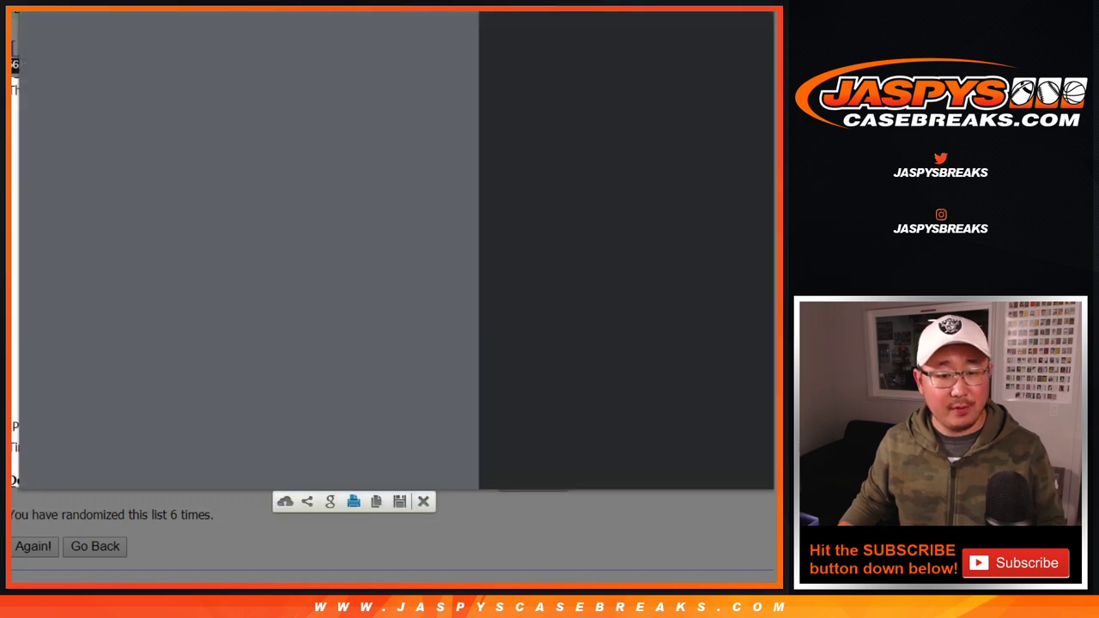
key("Return")
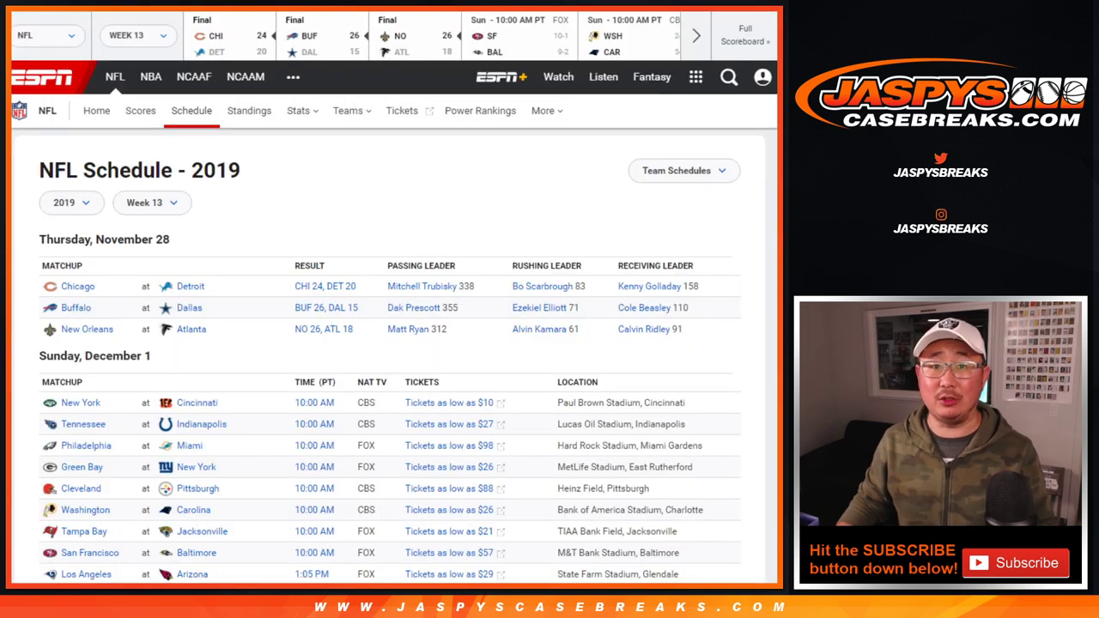
Copy the 20 randomized names and paste them into the Doorbuster sheet in Google Sheets, starting at cell B1.
key("alt+Tab")
key("alt+Tab")
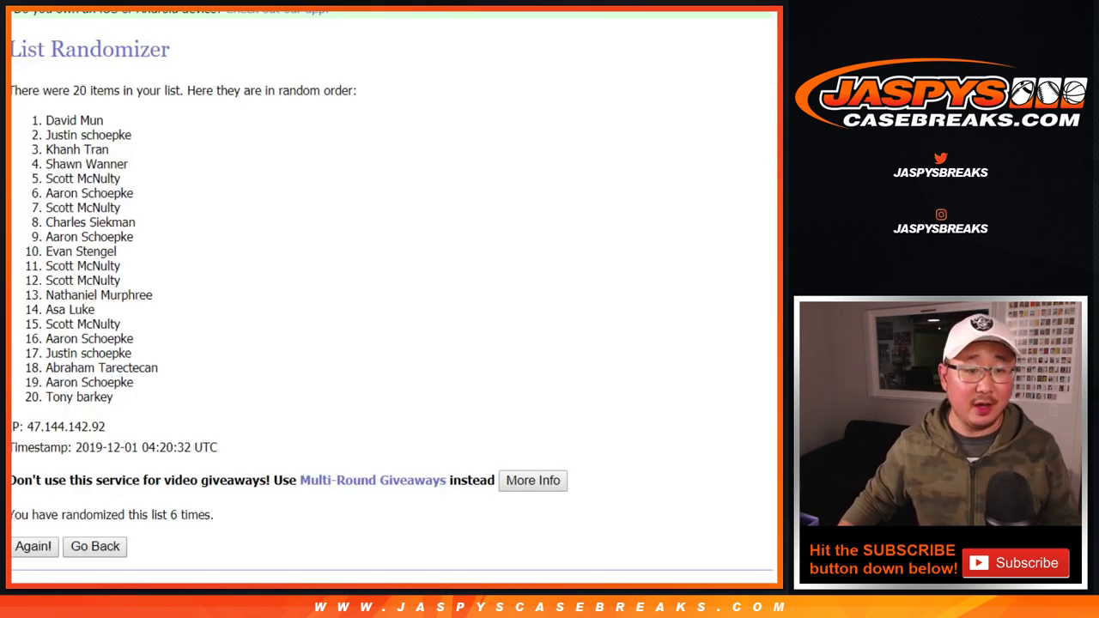
left_click_drag(46, 120, 113, 398)
key("ctrl+c")
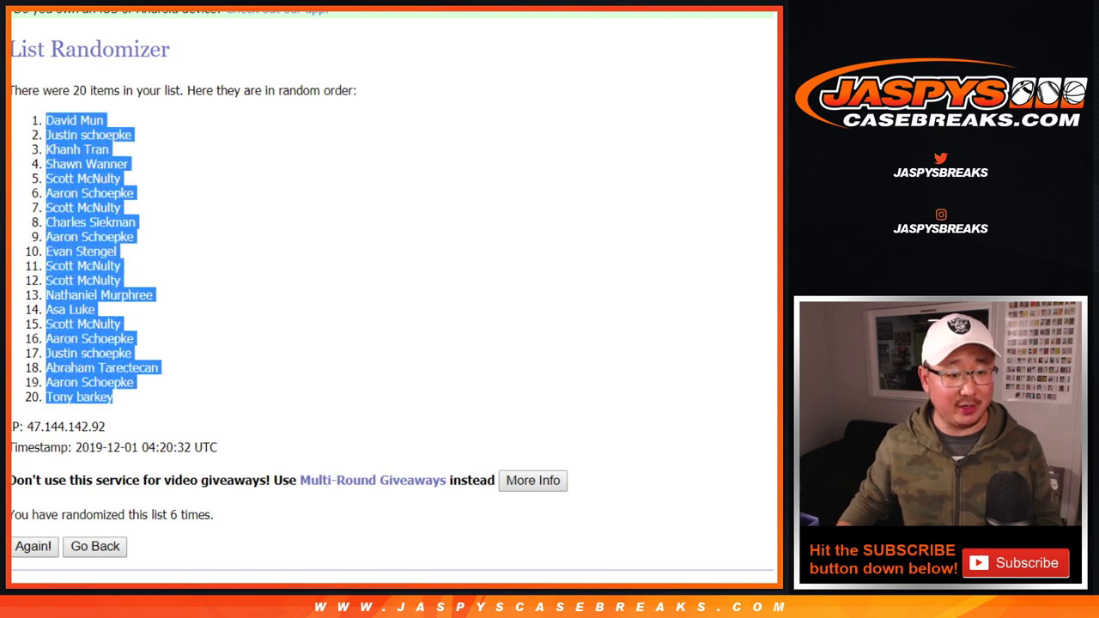
key("alt+Tab")
key("ctrl+v")
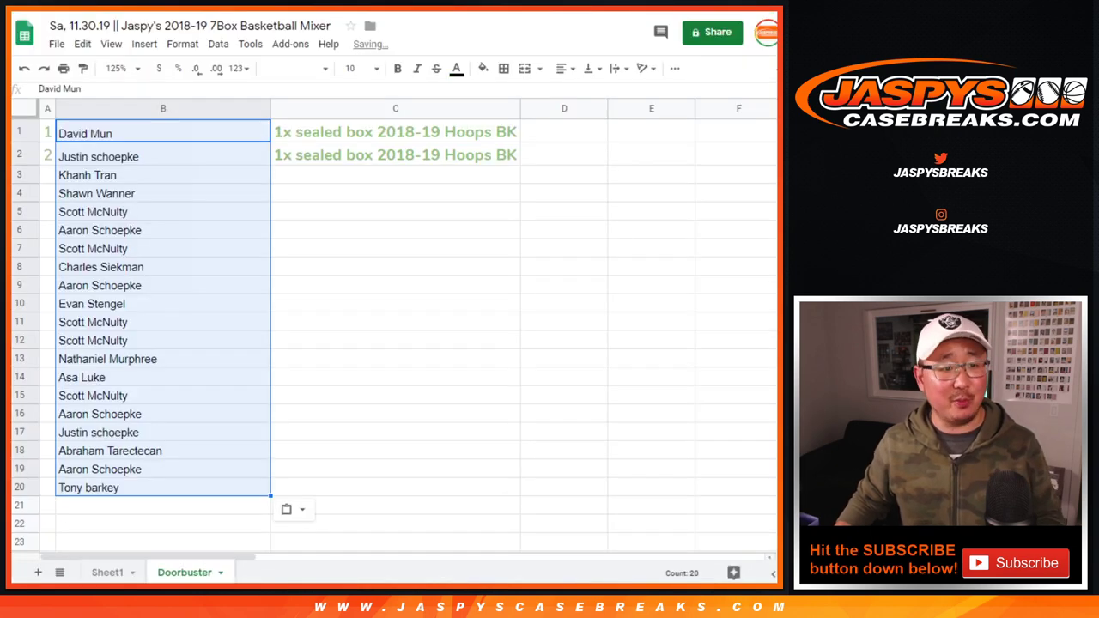
Open the print settings for the two winner rows and limit the printout to the selected cells A1:C2.
left_click_drag(47, 131, 395, 155)
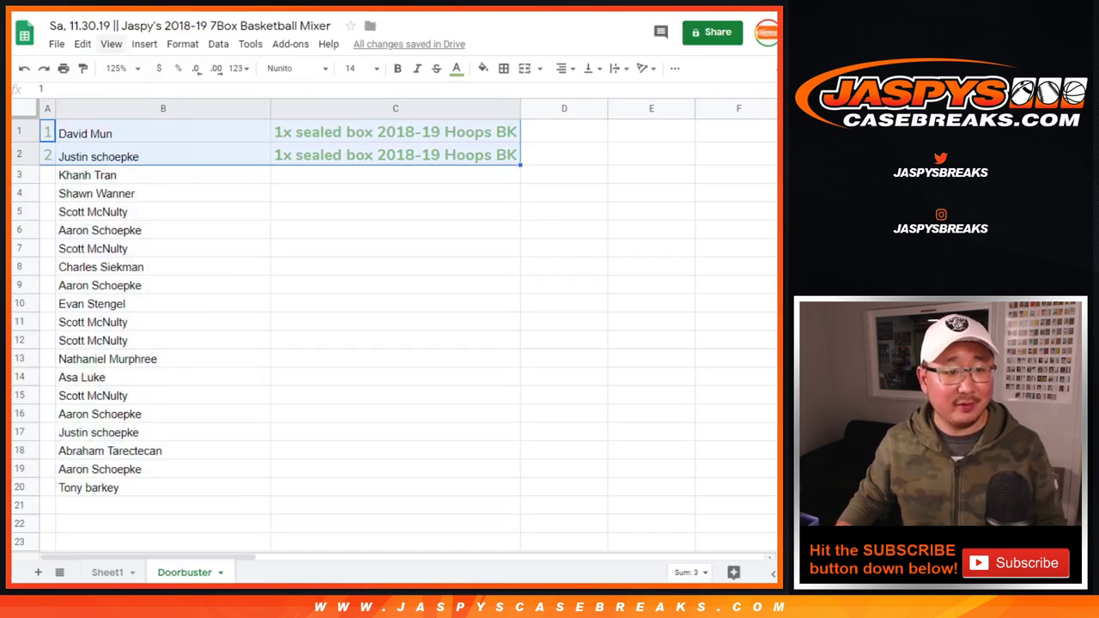
left_click(57, 44)
left_click(82, 480)
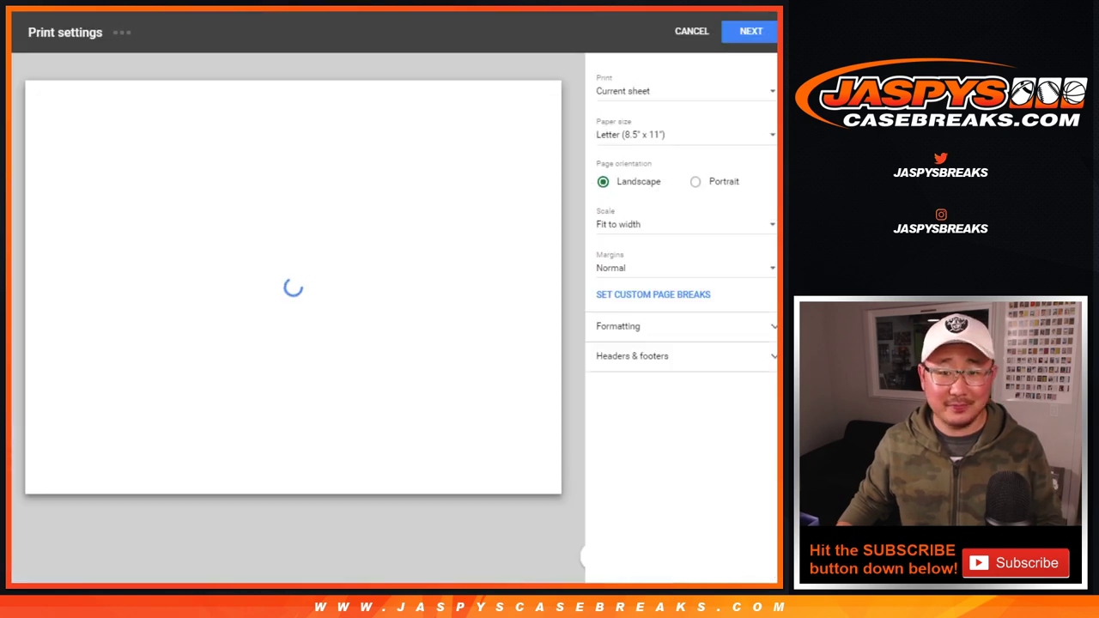
left_click(679, 91)
left_click(662, 140)
Include the workbook title and sheet name on the printout, and print one copy.
left_click(632, 356)
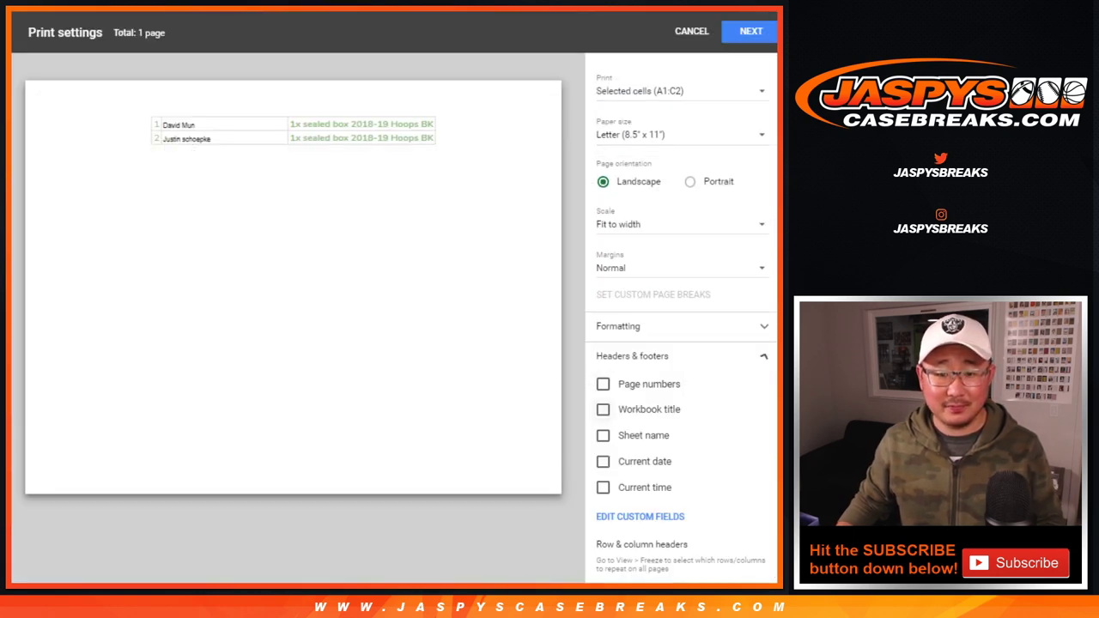
left_click(603, 410)
left_click(603, 435)
left_click(750, 30)
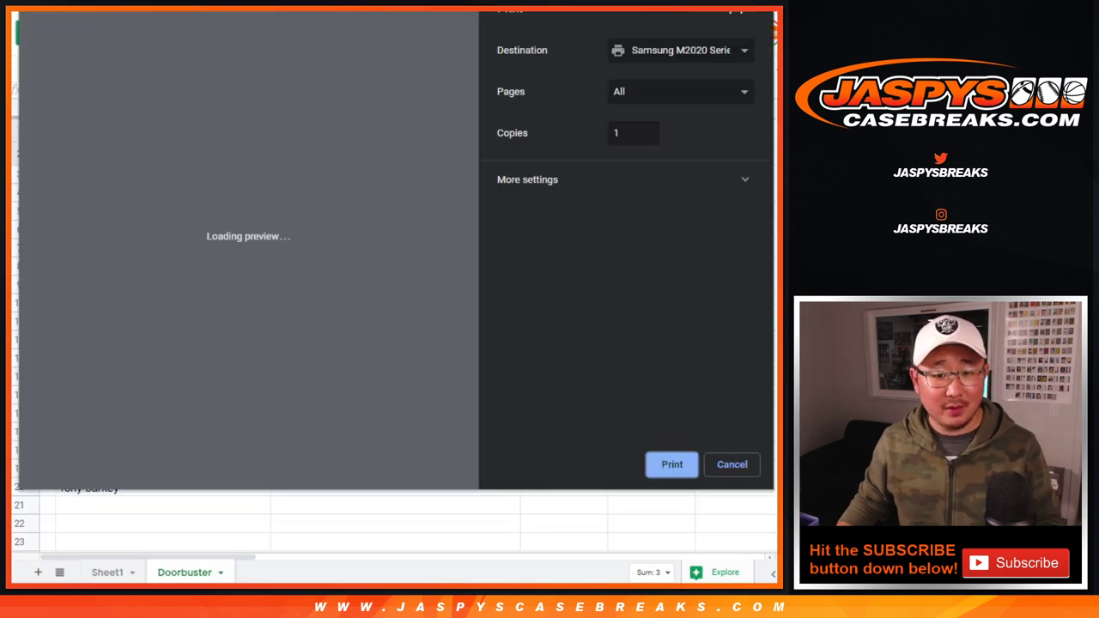
left_click(672, 464)
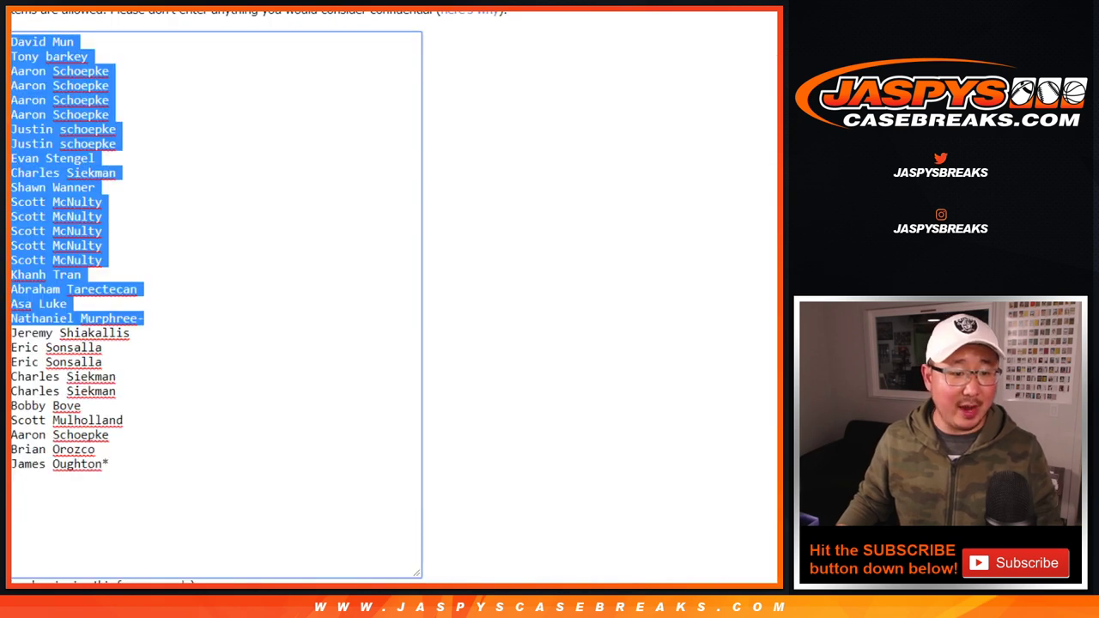
Delete the trailing hyphen after the 20th name in the full participant list.
key("Right")
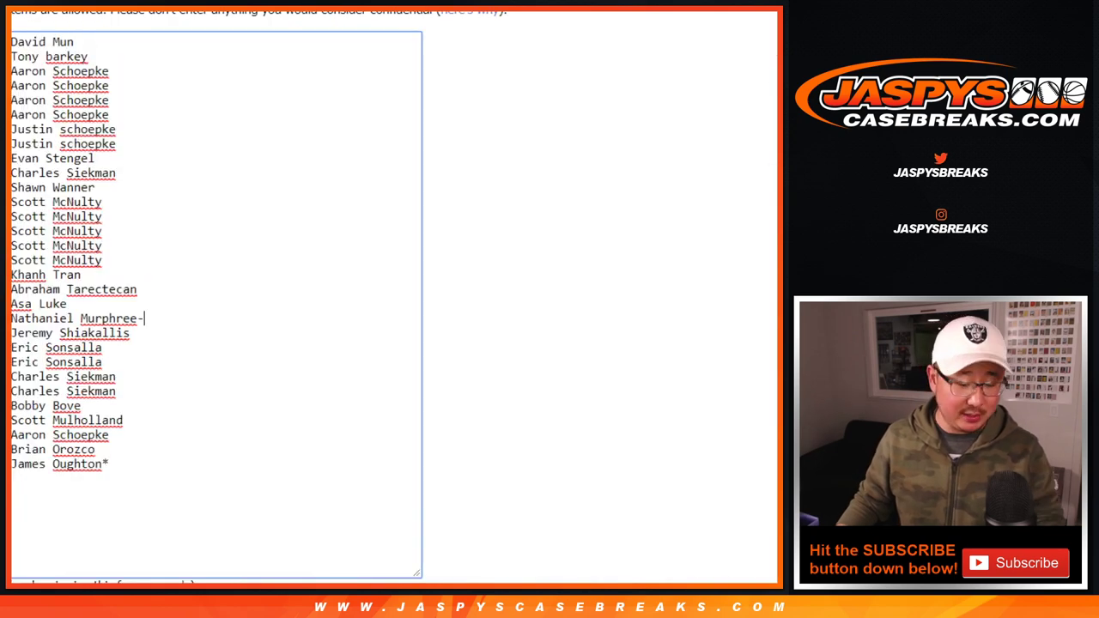
key("BackSpace")
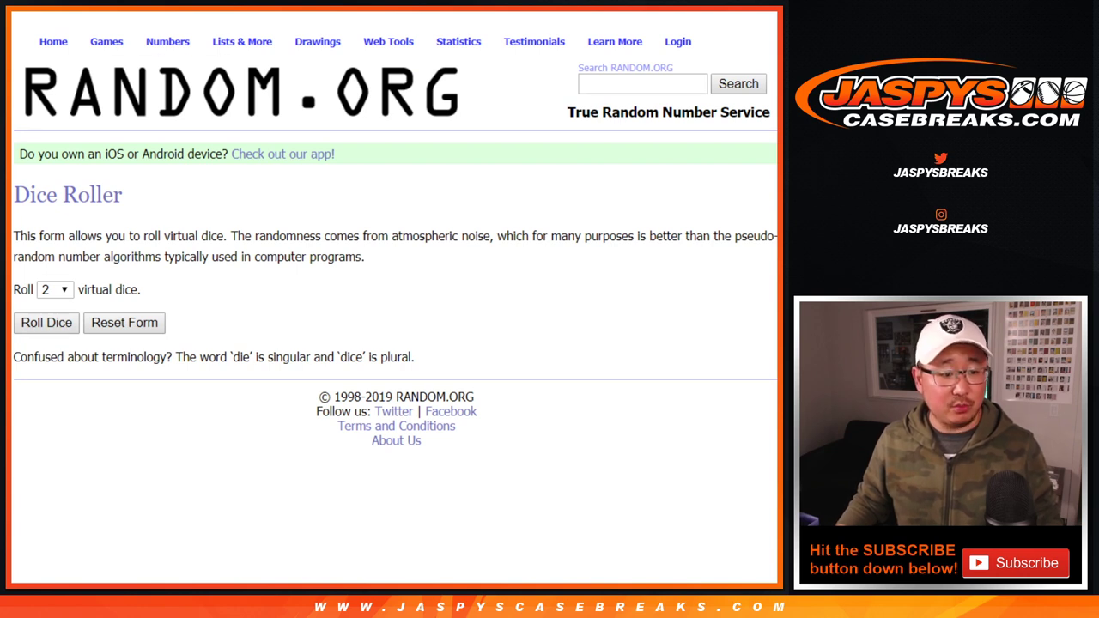
Roll two virtual dice and randomize the full 30-name participant list six times.
left_click(47, 323)
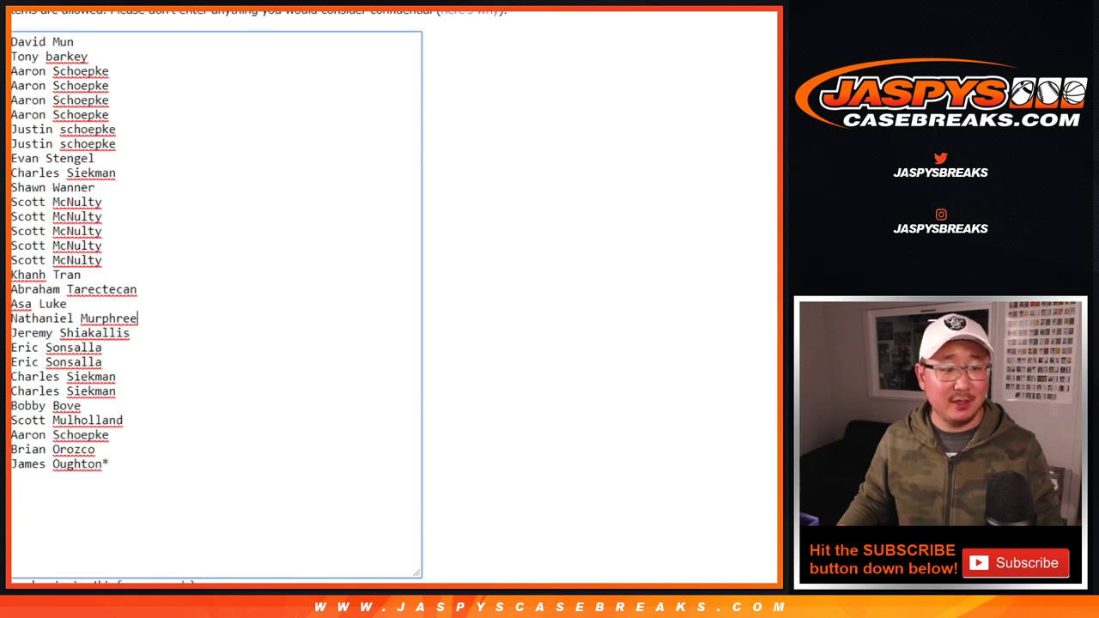
scroll(387, 301, "down", 2)
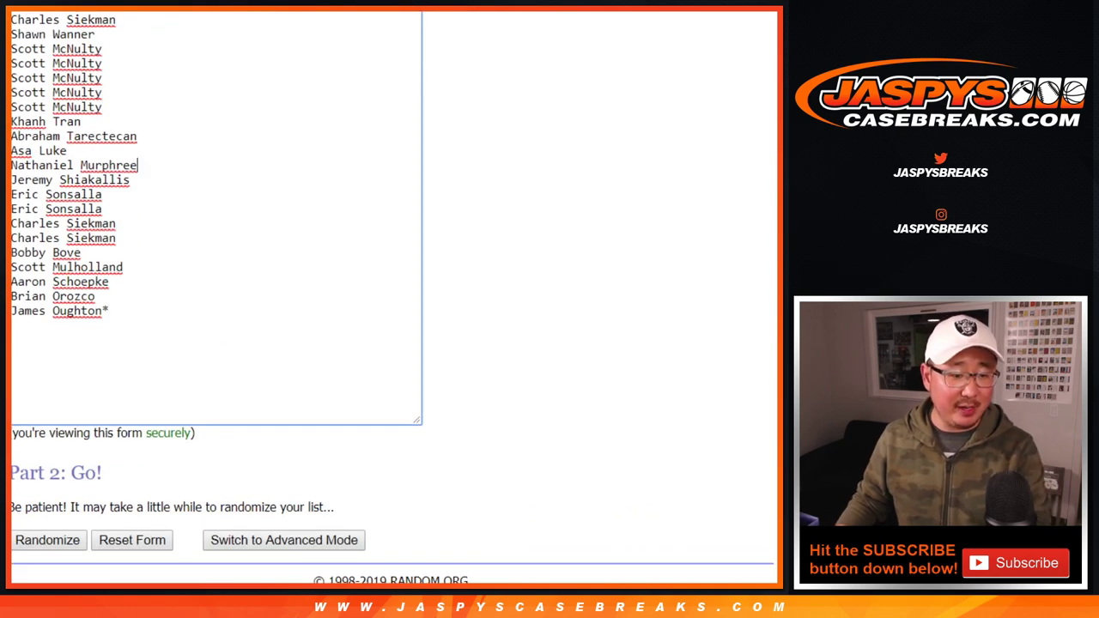
left_click(48, 540)
scroll(387, 301, "down", 4)
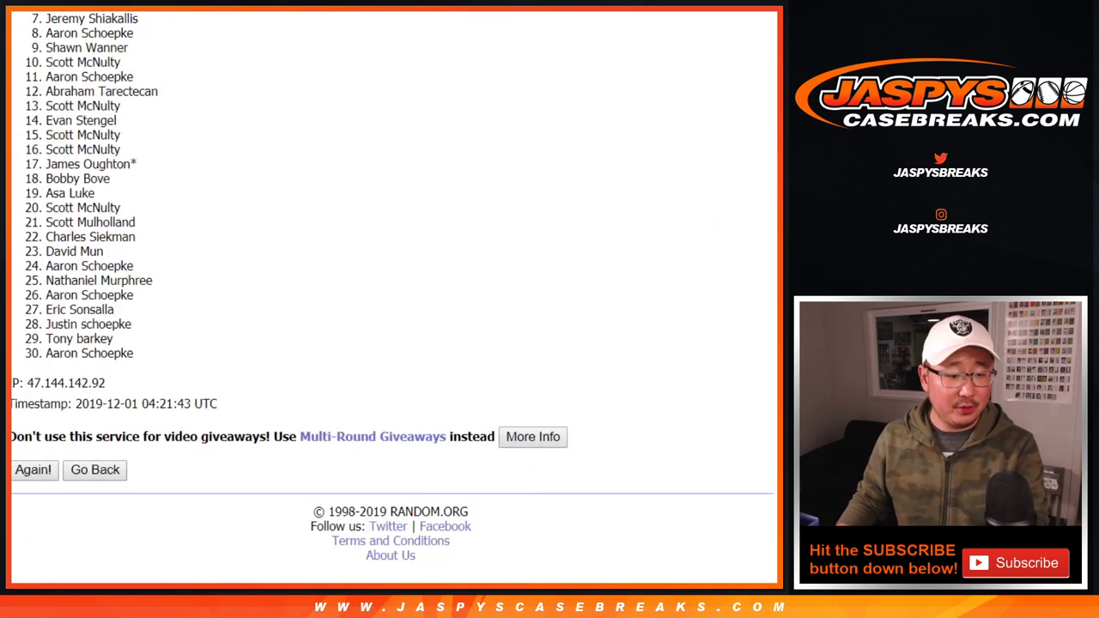
left_click(34, 470)
scroll(387, 301, "down", 5)
left_click(34, 470)
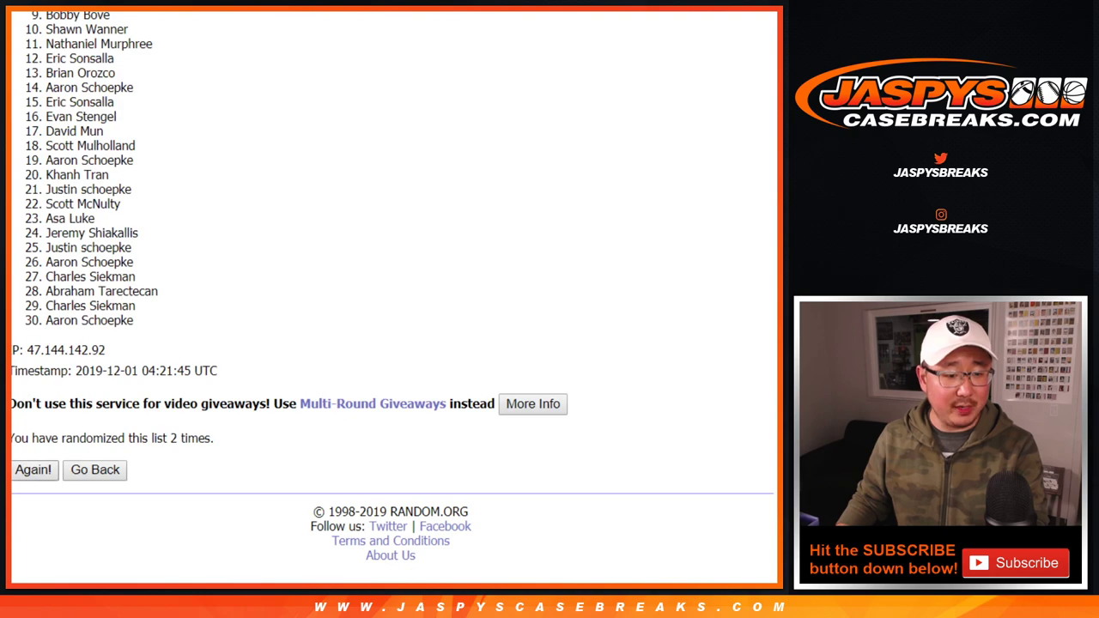
scroll(387, 300, "down", 5)
left_click(32, 469)
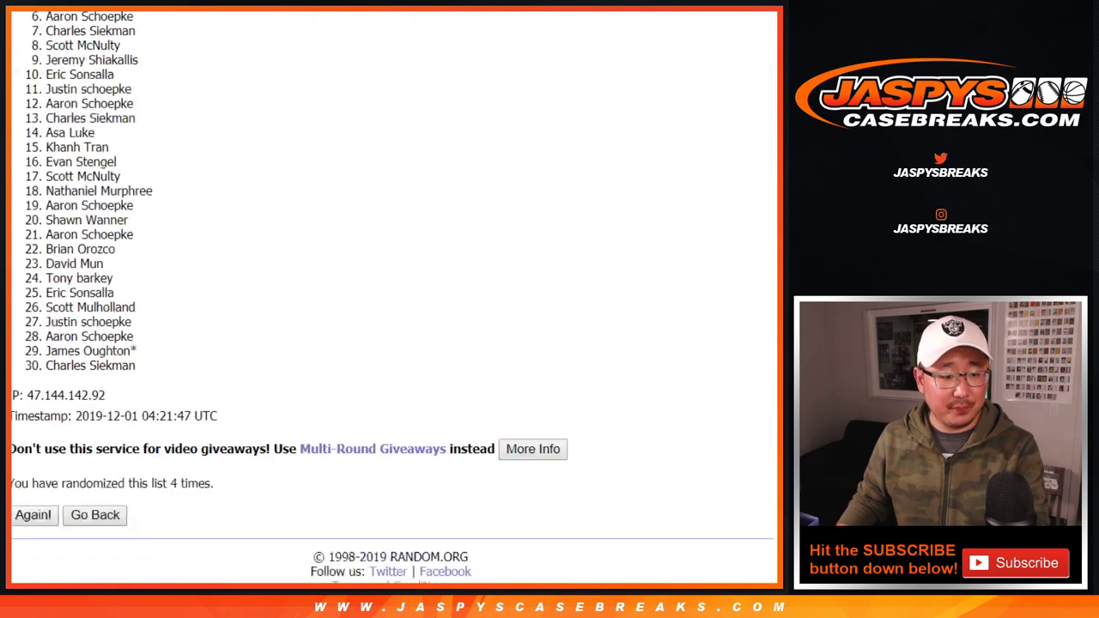
left_click(33, 470)
left_click(33, 470)
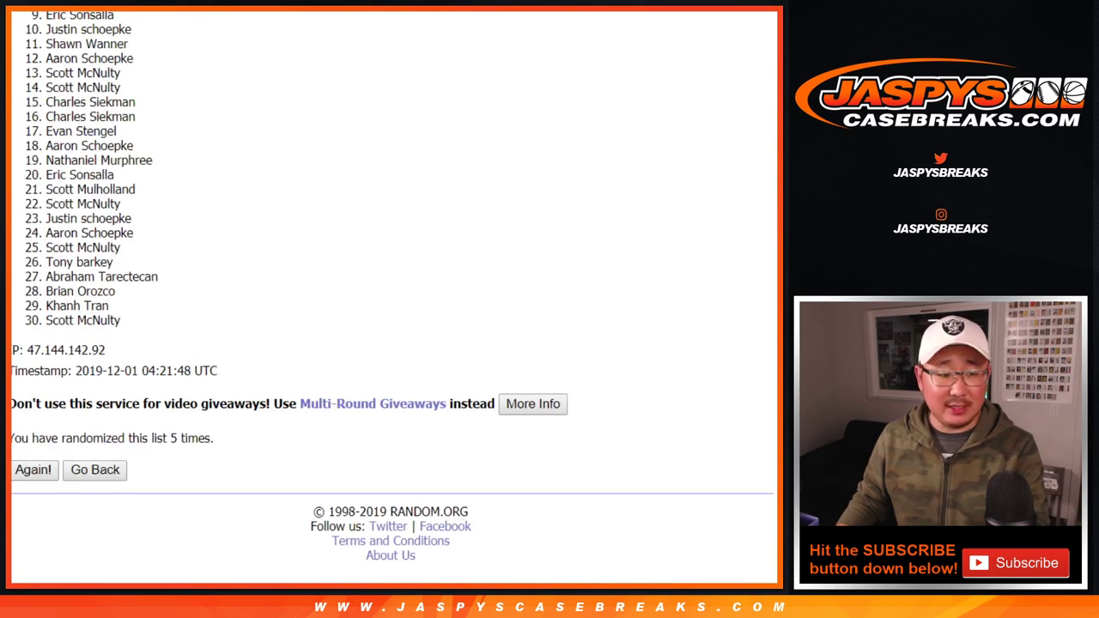
left_click(33, 470)
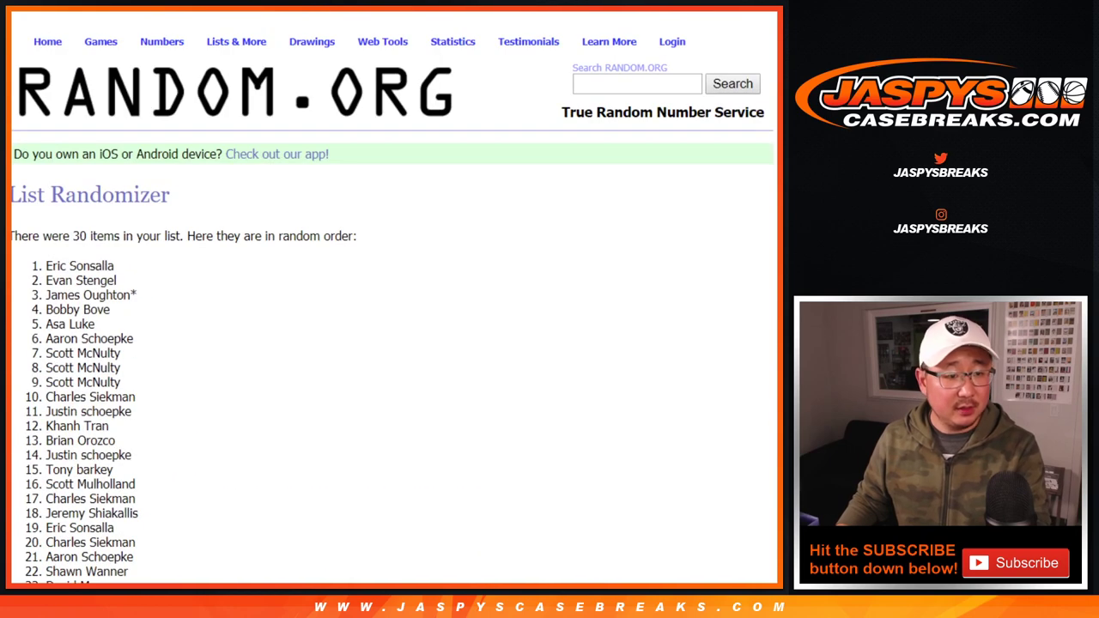
Copy the 30 randomized participant names and paste them into Sheet1 of the Google Sheets mixer workbook, starting at cell A1.
left_click_drag(46, 267, 148, 321)
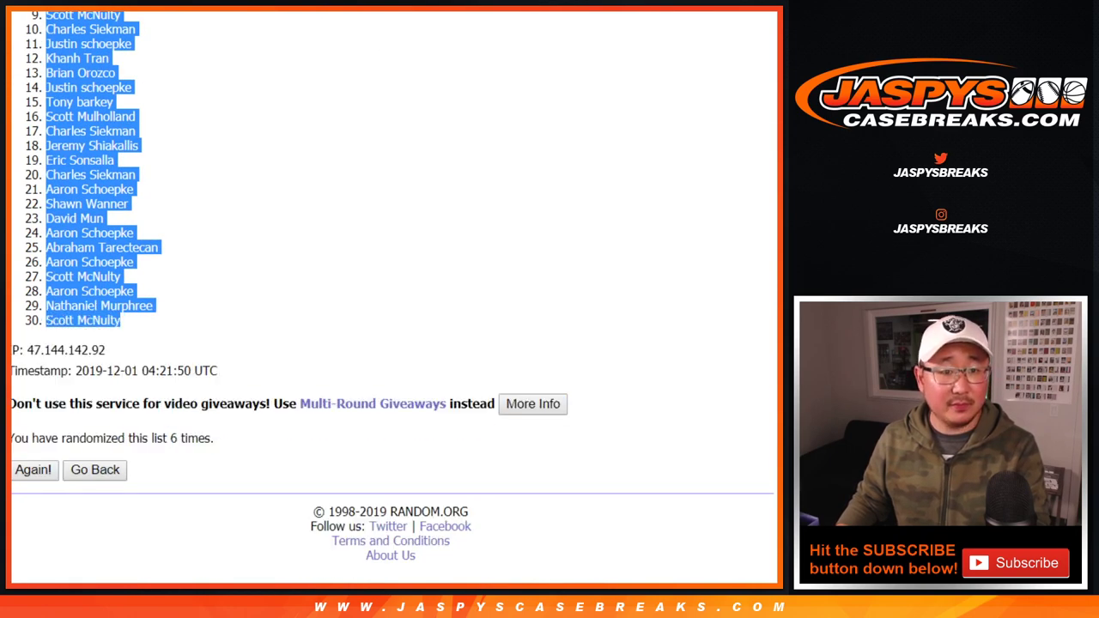
key("ctrl+Tab")
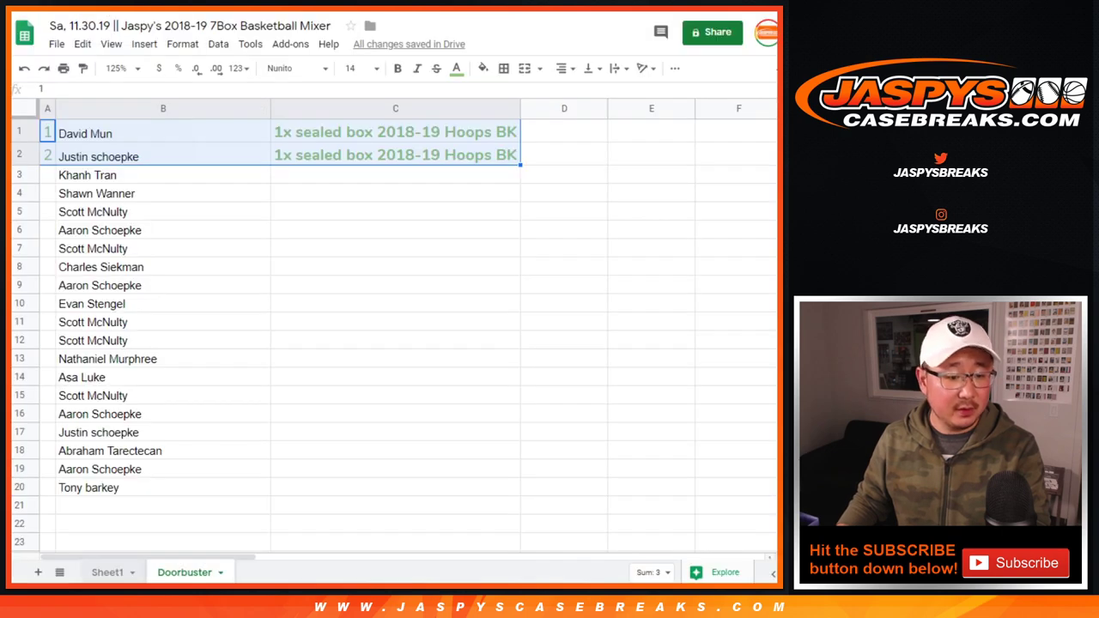
left_click(108, 573)
right_click(108, 128)
left_click(147, 135)
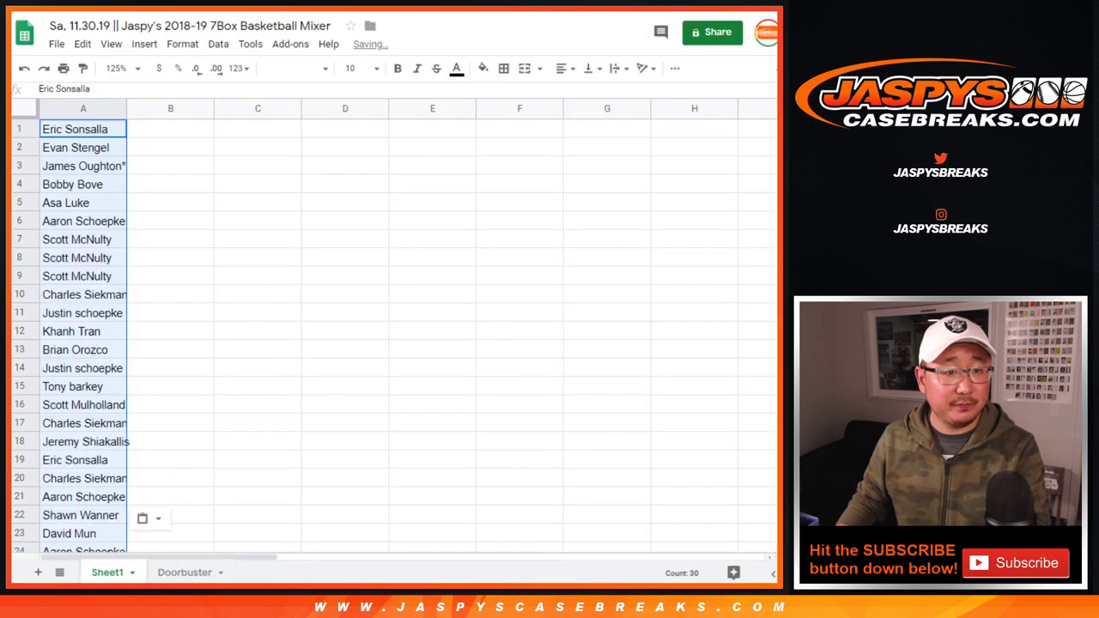
Switch to the RANDOM.ORG list of 30 NBA teams and randomize it six times.
key("alt+Tab")
key("ctrl+Tab")
scroll(394, 297, "down", 2)
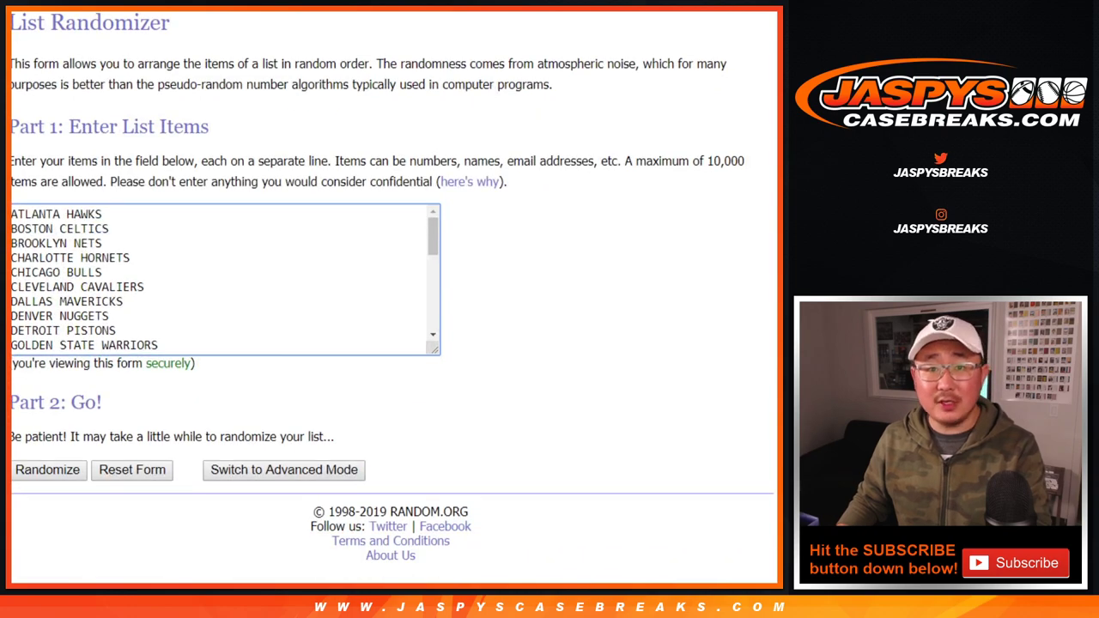
left_click(48, 470)
scroll(47, 470, "down", 4)
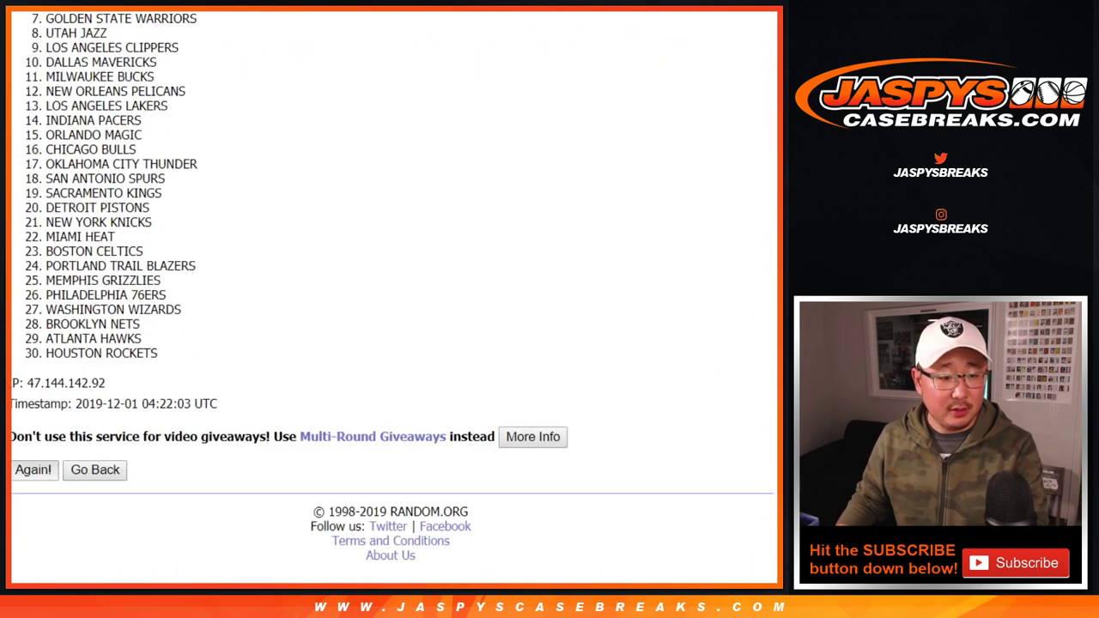
left_click(34, 470)
scroll(386, 300, "down", 5)
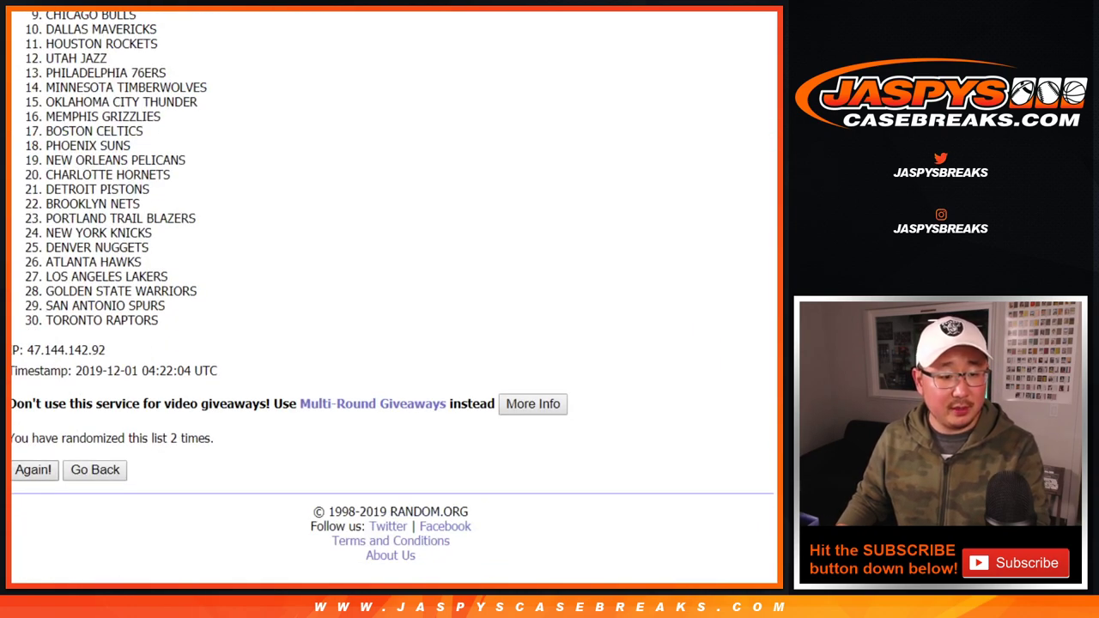
left_click(33, 470)
left_click(32, 469)
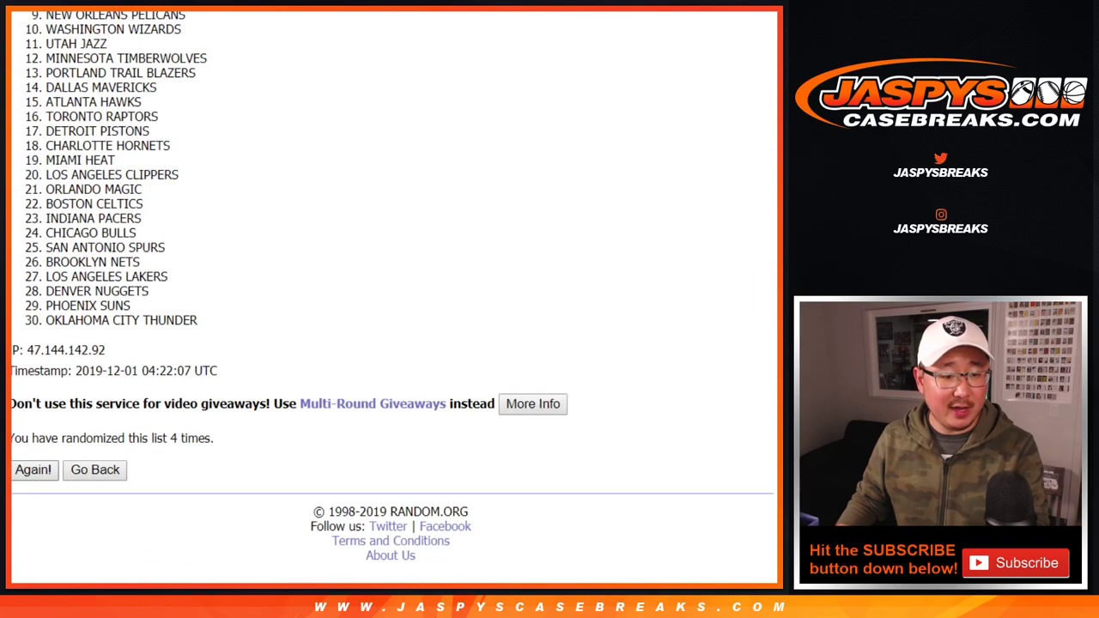
left_click(32, 470)
left_click(32, 470)
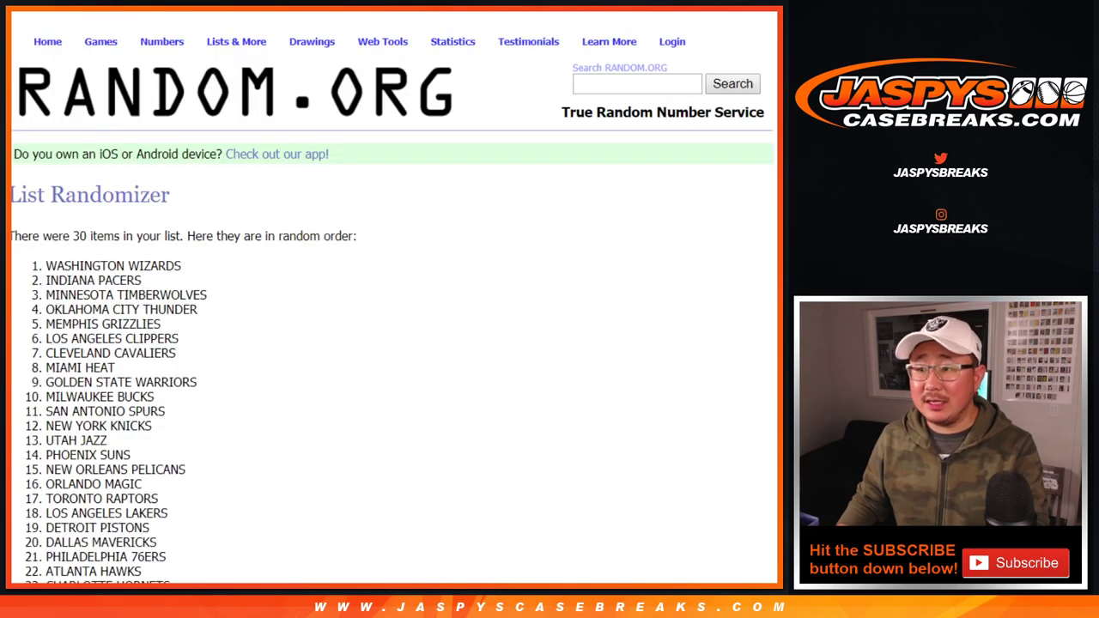
scroll(387, 301, "down", 5)
scroll(386, 300, "up", 5)
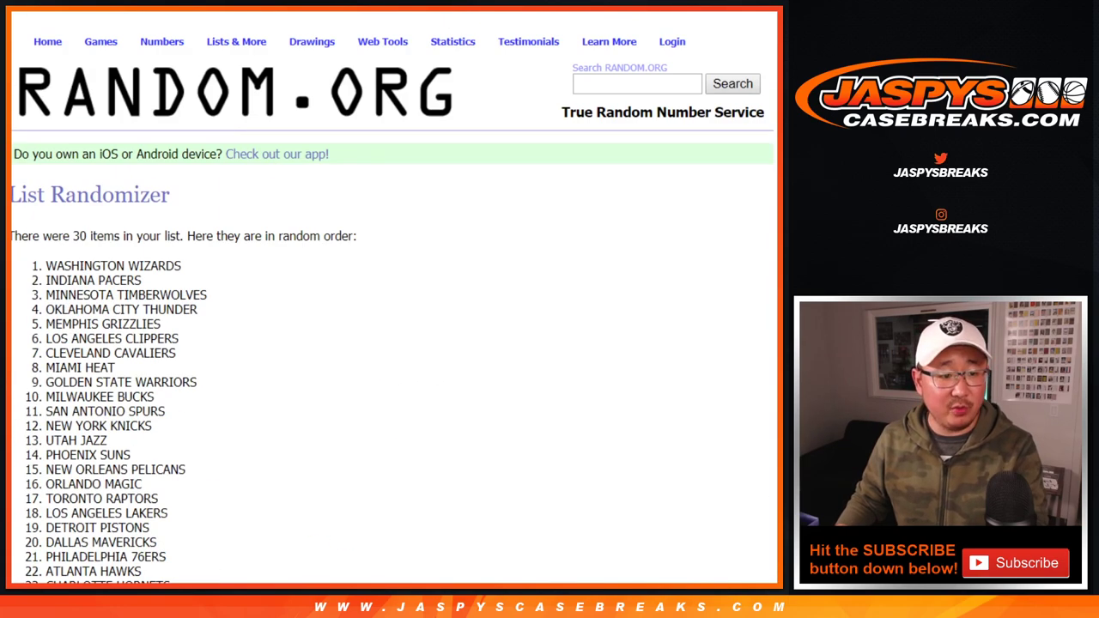
Copy the full randomized team list and paste it beside the names in Sheet1 of the Google Sheets workbook, starting at cell B1.
left_click_drag(47, 266, 139, 320)
key("ctrl+c")
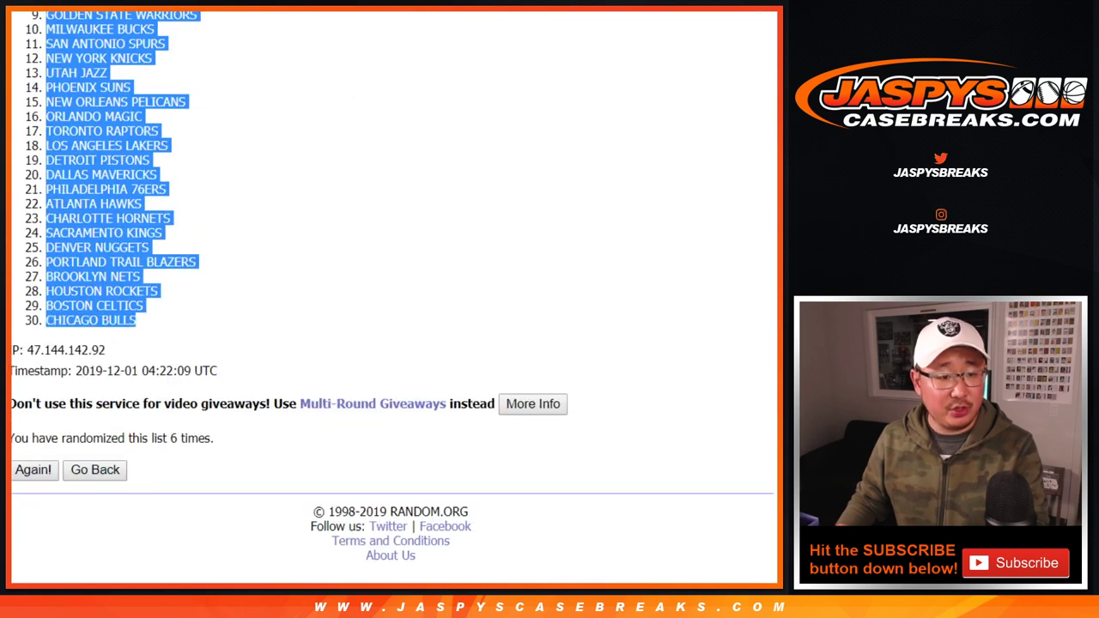
key("ctrl+Tab")
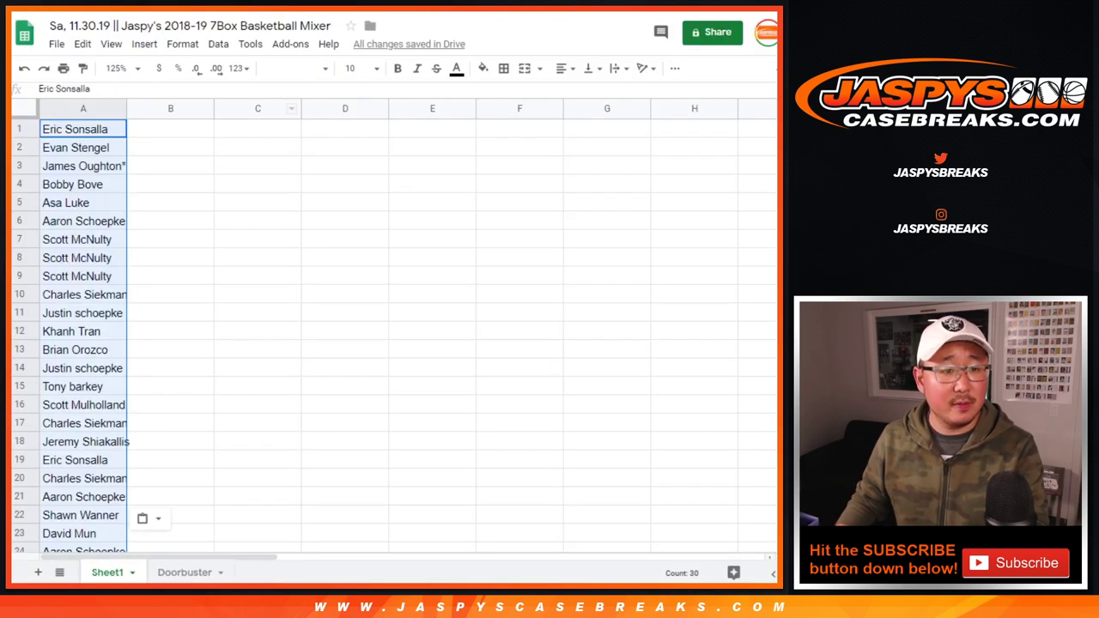
left_click(163, 129)
right_click(164, 130)
left_click(204, 135)
Format all cells of Sheet1 with the Nunito font at size 12.
left_click(24, 109)
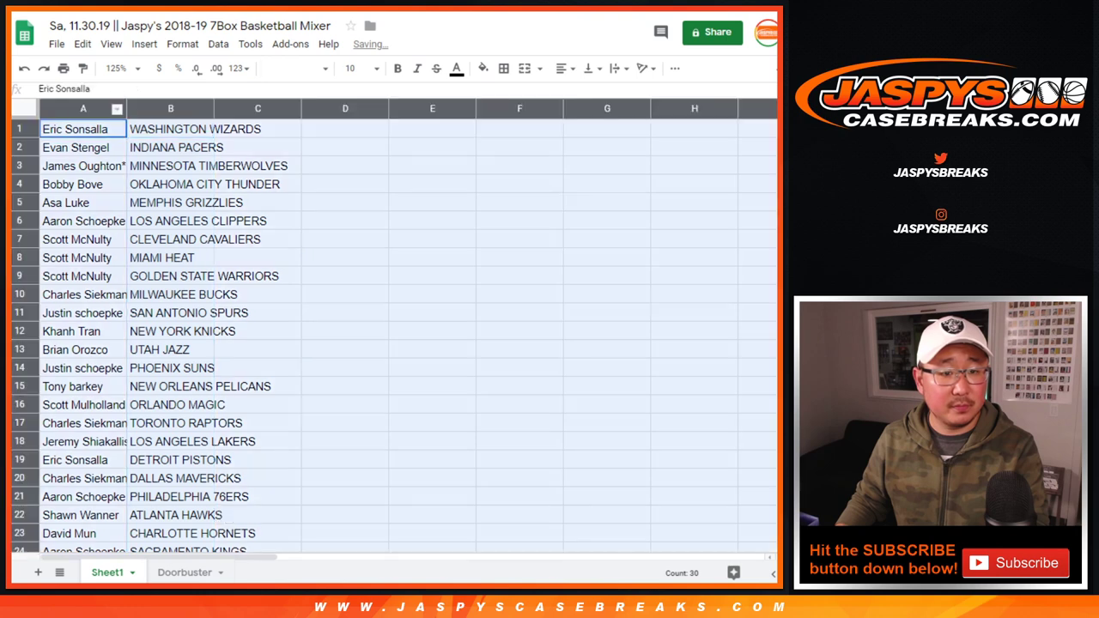
left_click(357, 67)
left_click(354, 247)
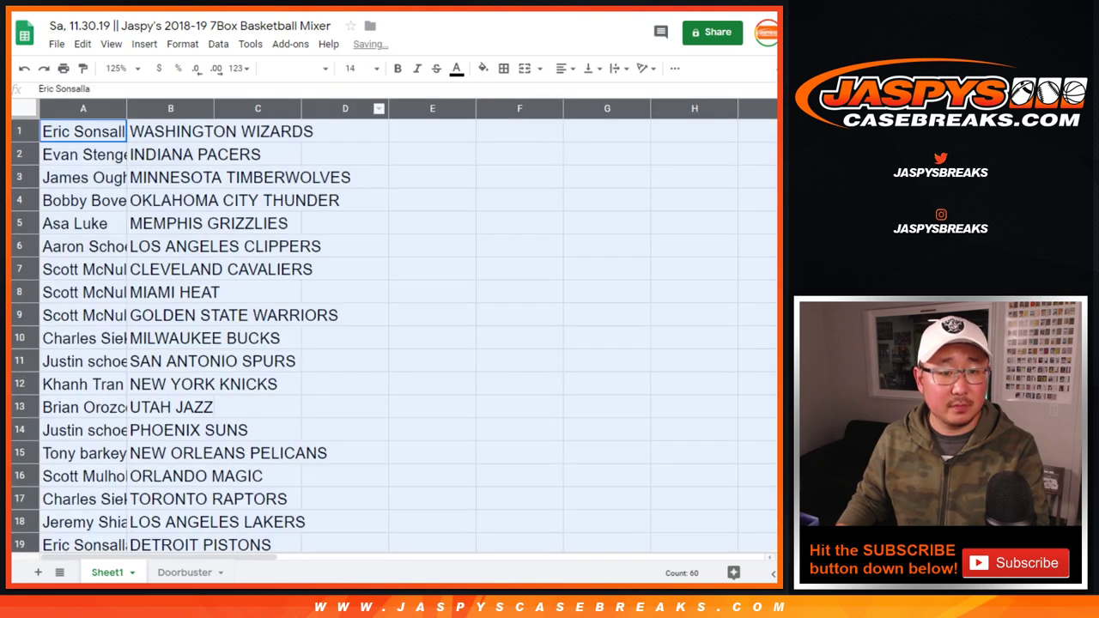
left_click(356, 68)
left_click(355, 226)
left_click(297, 68)
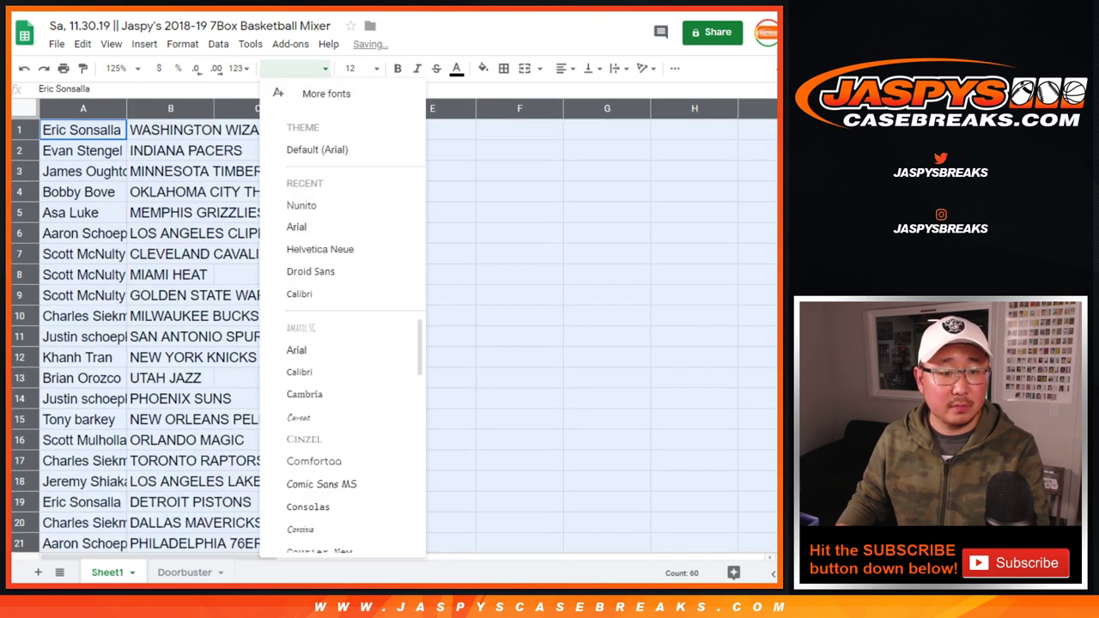
left_click(290, 204)
Zoom the sheet to 150% and fit the widths of columns A and B to their contents.
left_click(120, 67)
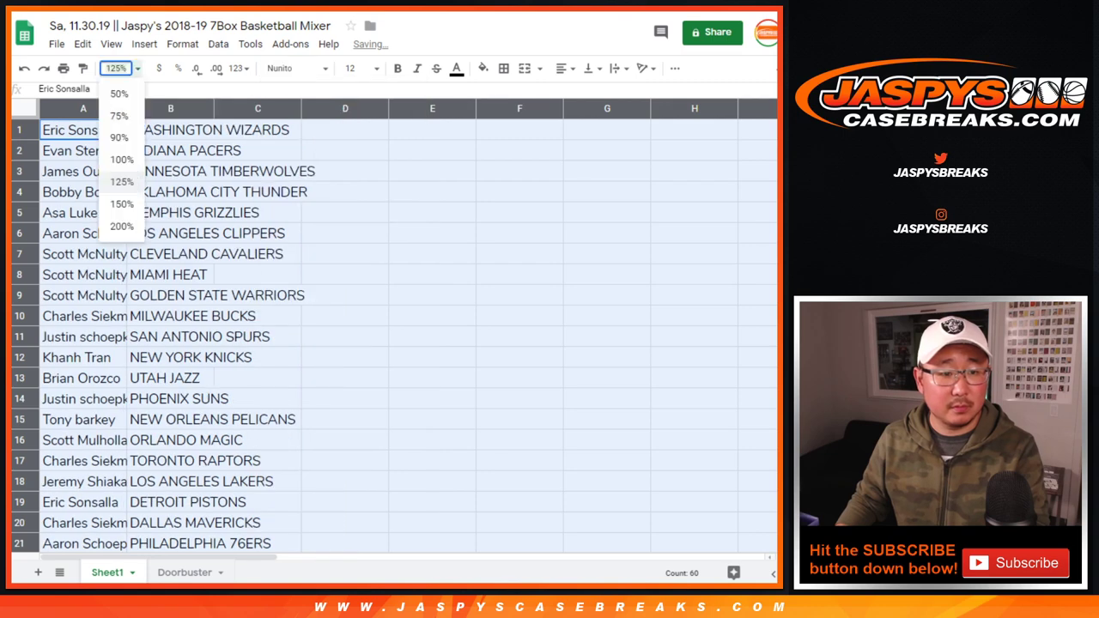
left_click(120, 204)
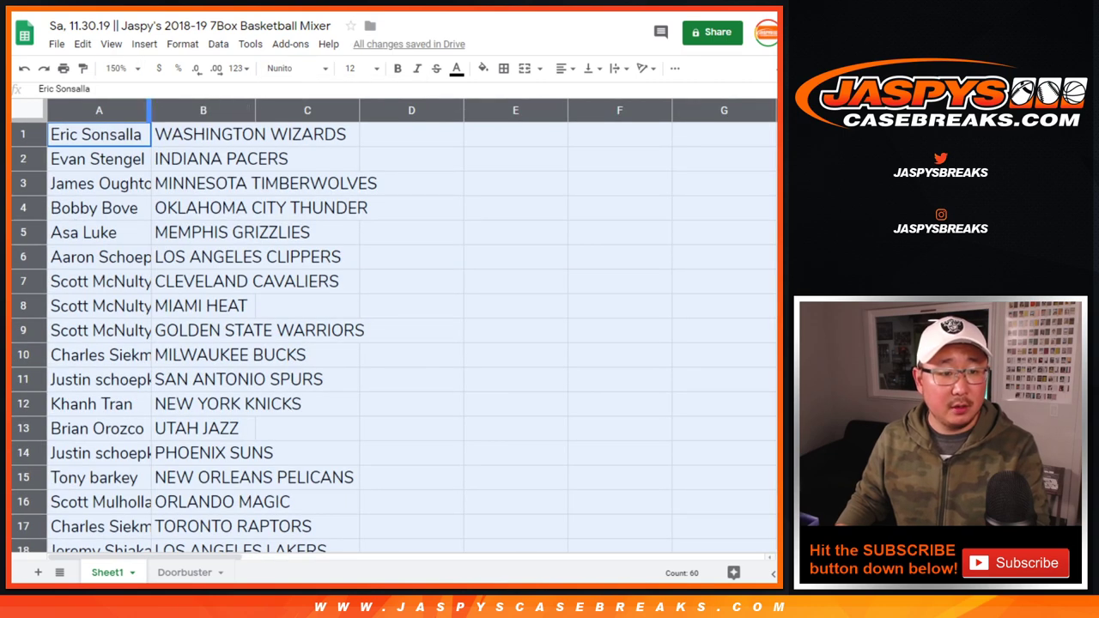
double_click(150, 110)
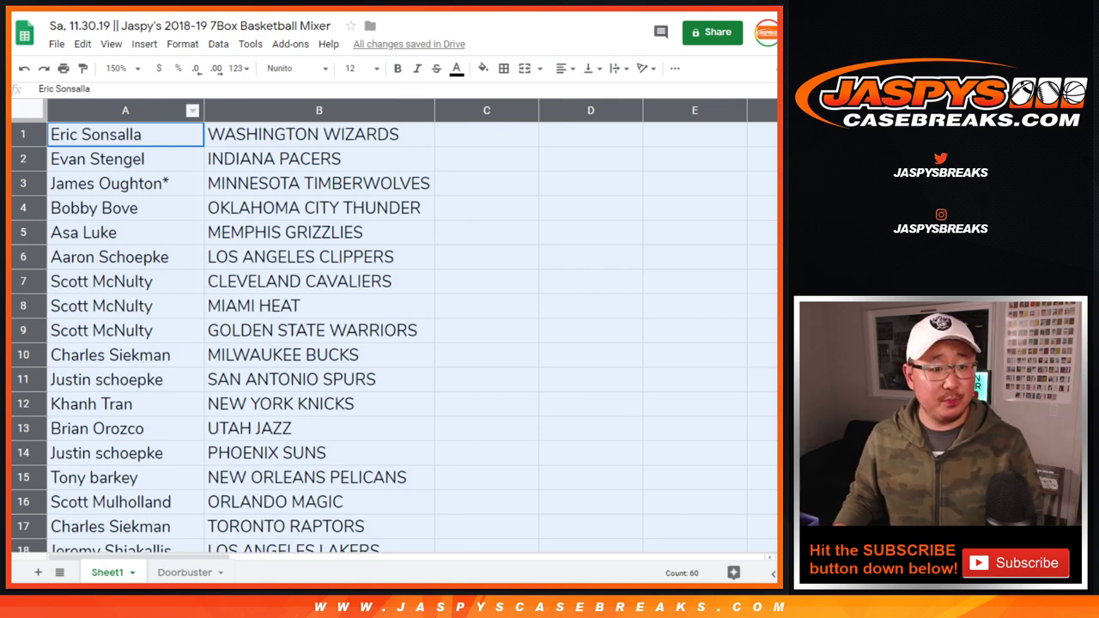
Go through the participant and team pairings in Sheet1 one row at a time, from row 2 to row 30.
left_click(23, 159)
left_click(23, 184)
left_click(23, 208)
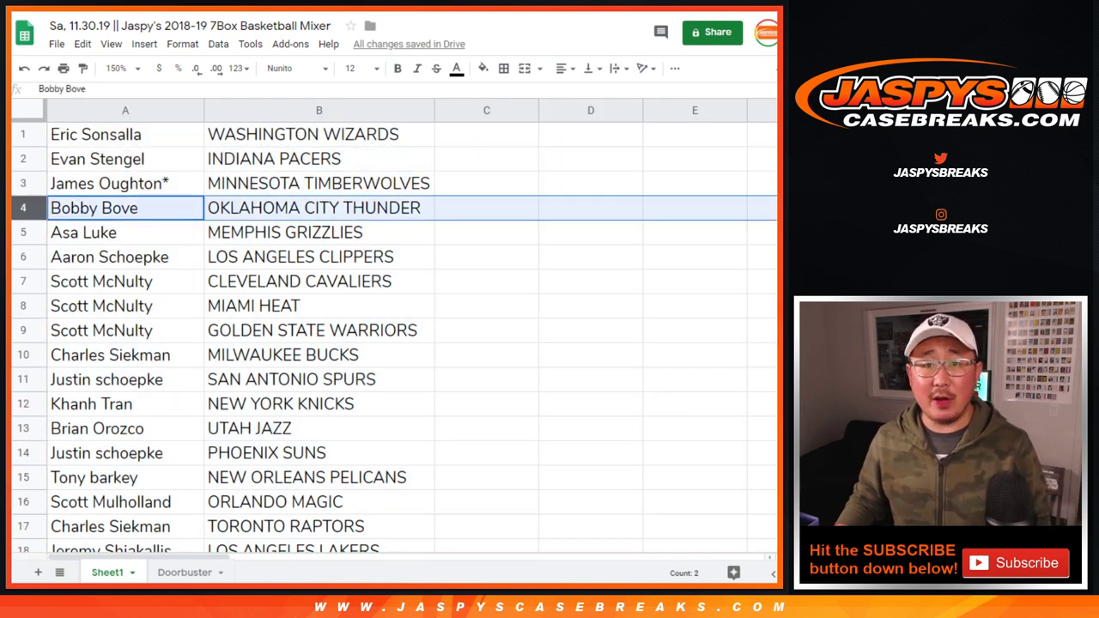
left_click(23, 232)
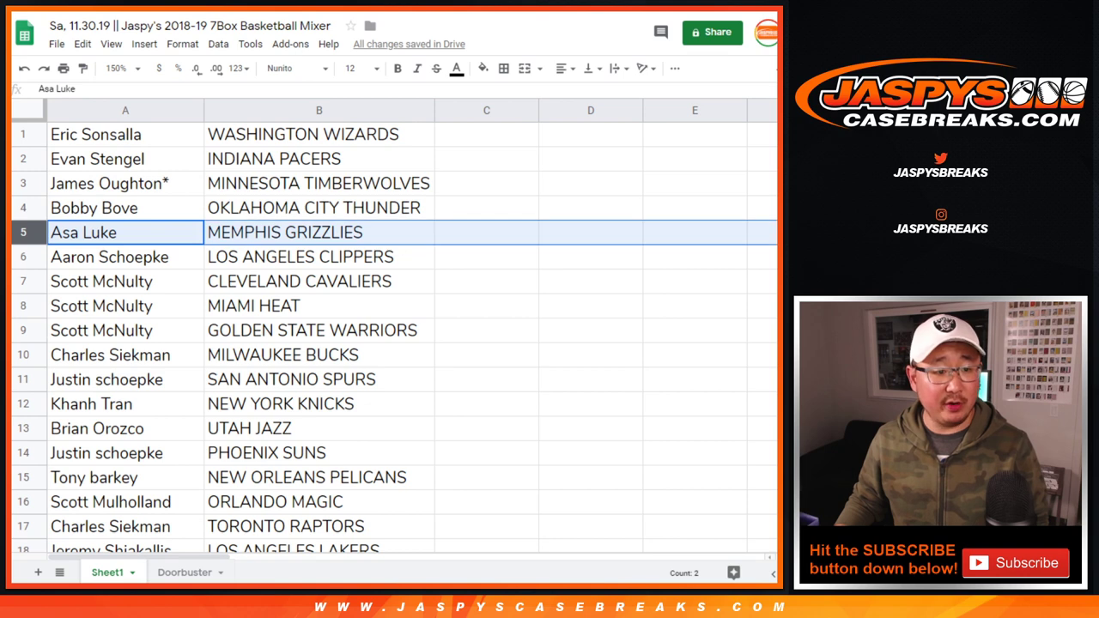
left_click(23, 256)
scroll(394, 340, "down", 1)
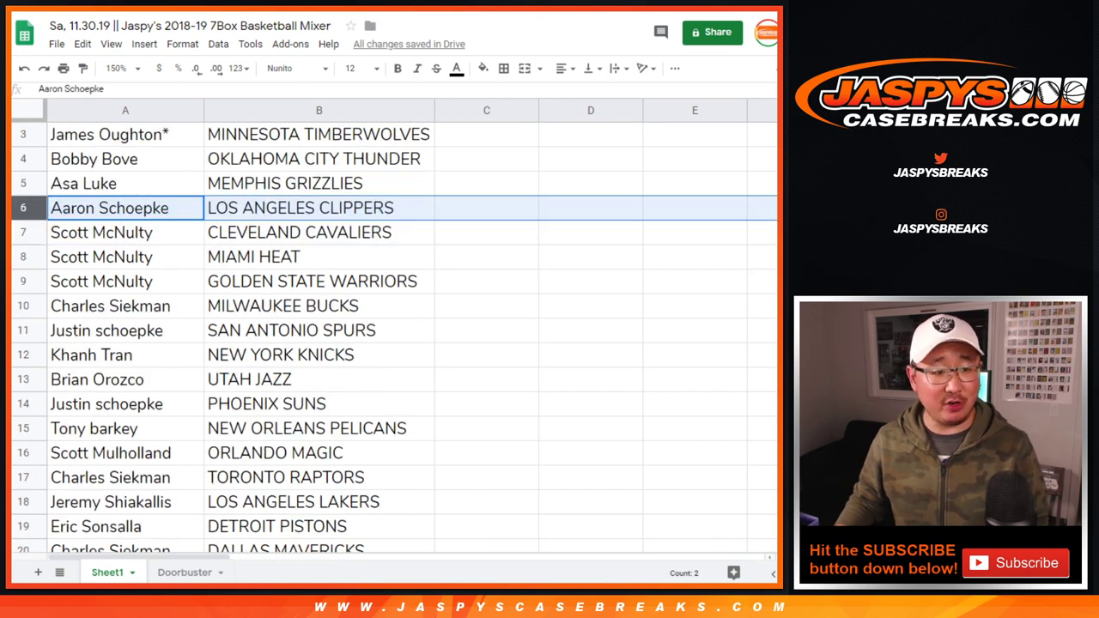
left_click(23, 184)
left_click(23, 208)
scroll(394, 341, "down", 1)
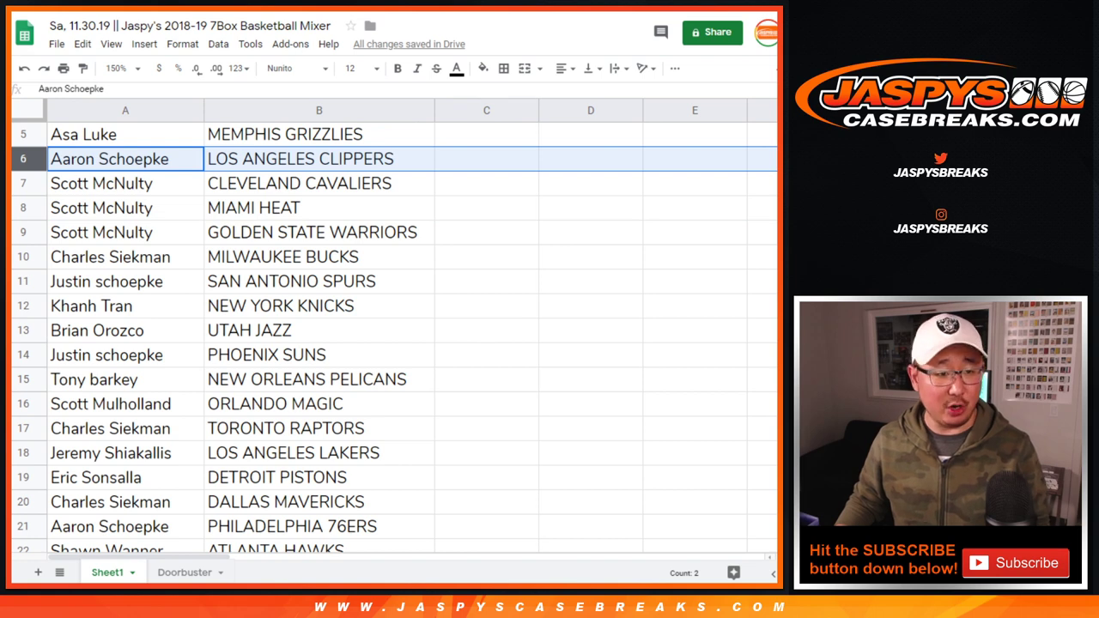
left_click(23, 184)
left_click(23, 208)
left_click(23, 233)
left_click(24, 257)
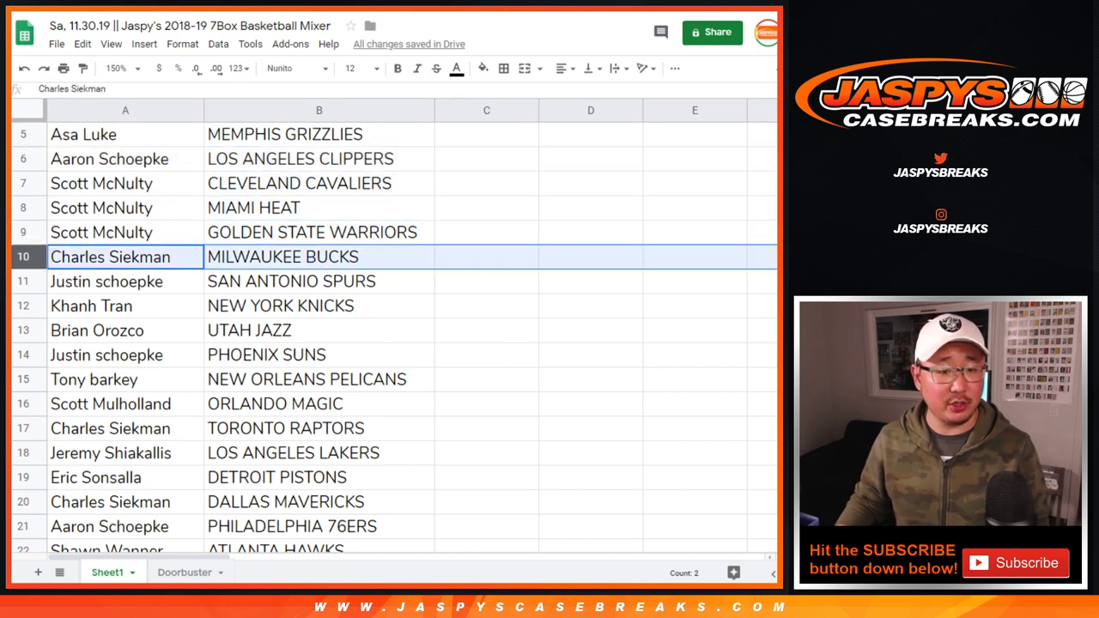
scroll(394, 340, "down", 2)
left_click(23, 184)
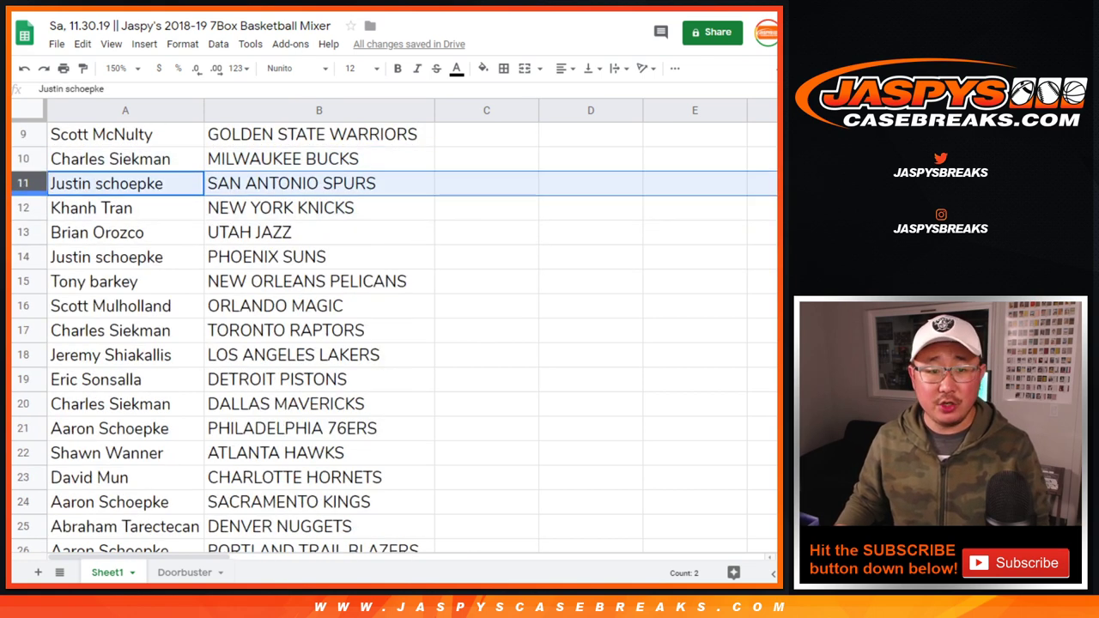
left_click(23, 208)
left_click(23, 233)
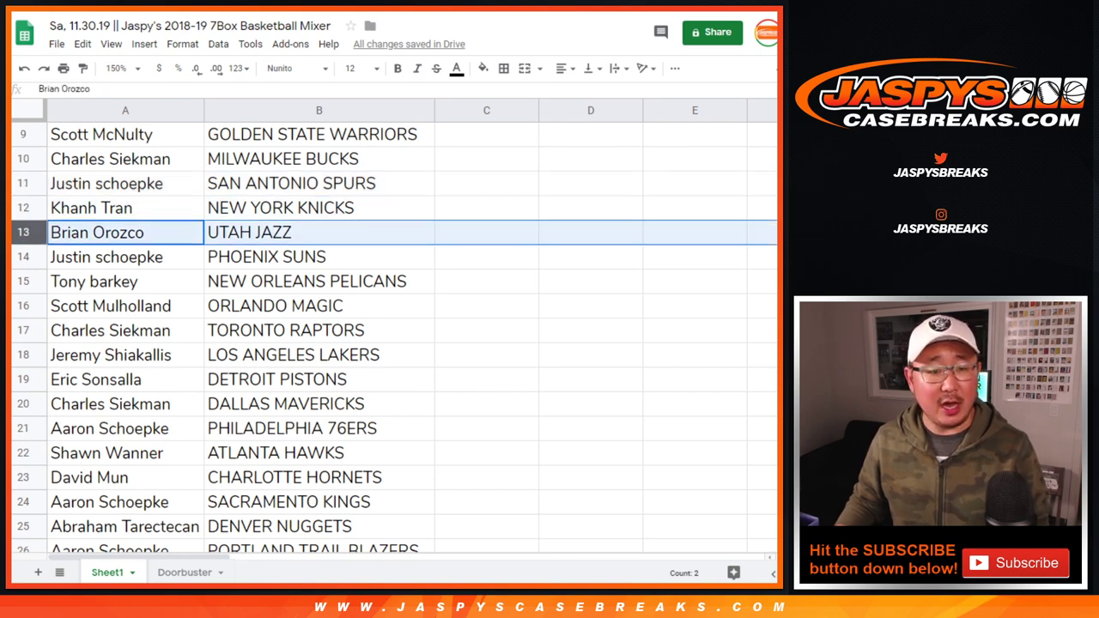
left_click(23, 256)
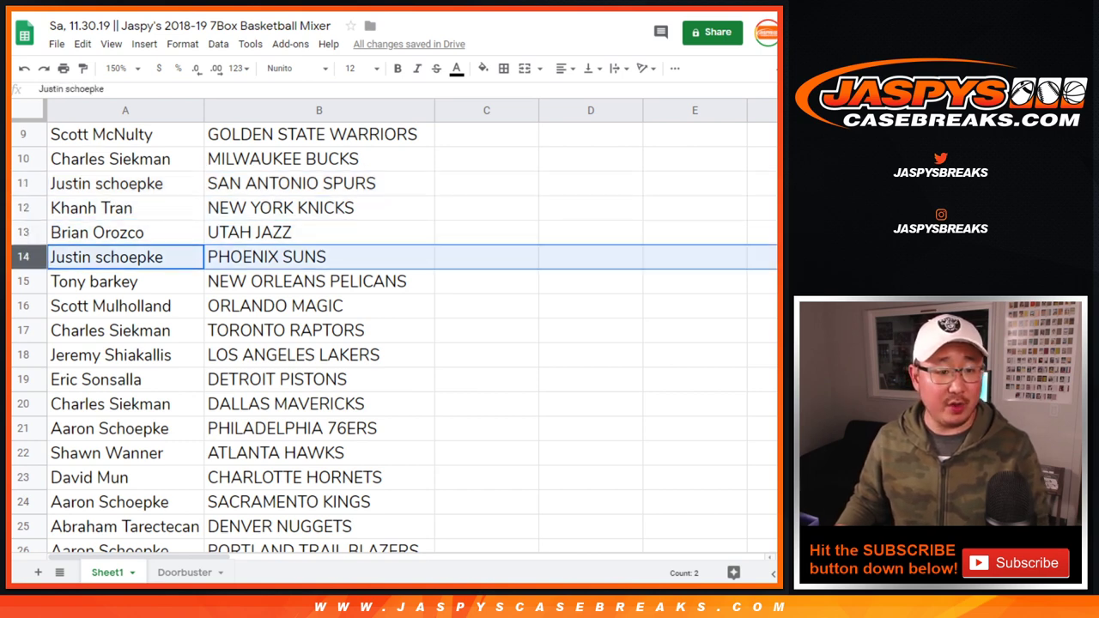
scroll(394, 340, "down", 2)
left_click(24, 184)
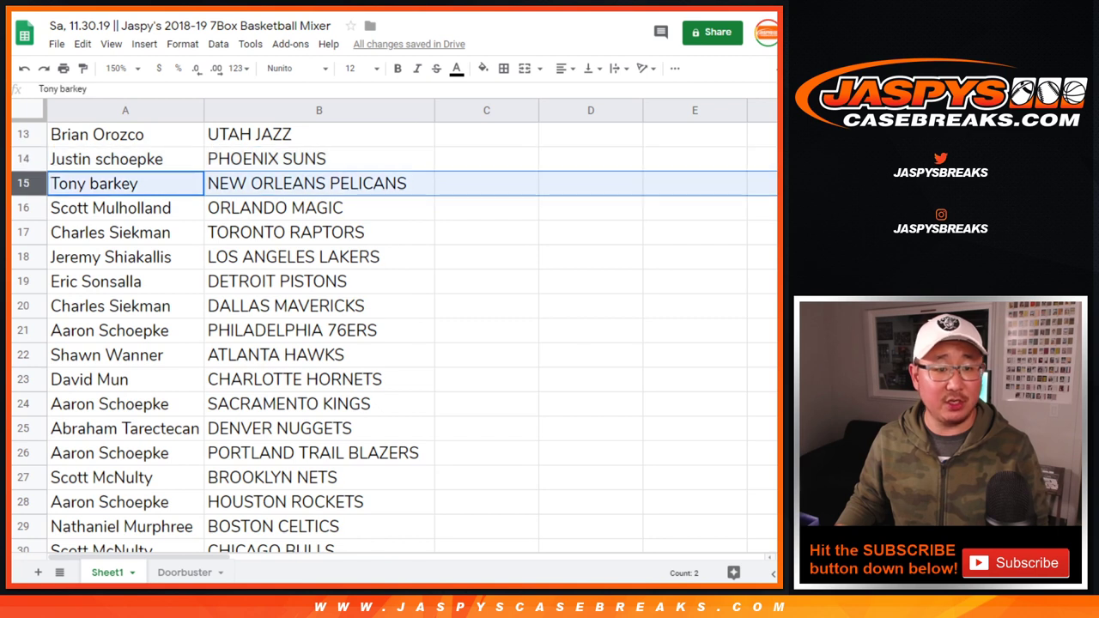
left_click(23, 208)
left_click(24, 233)
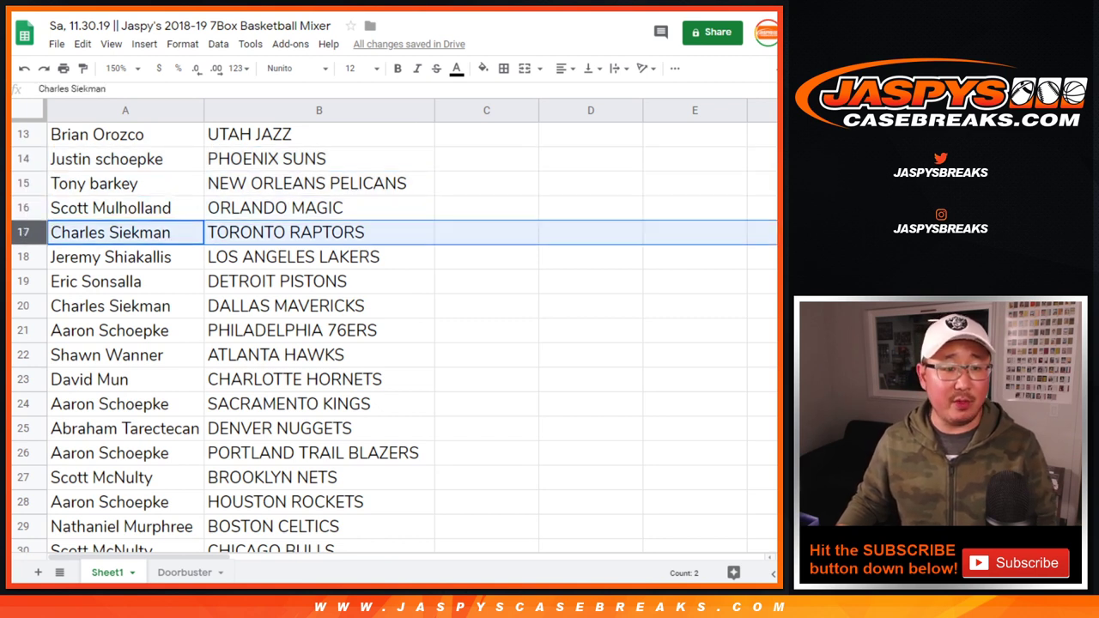
left_click(23, 257)
left_click(24, 282)
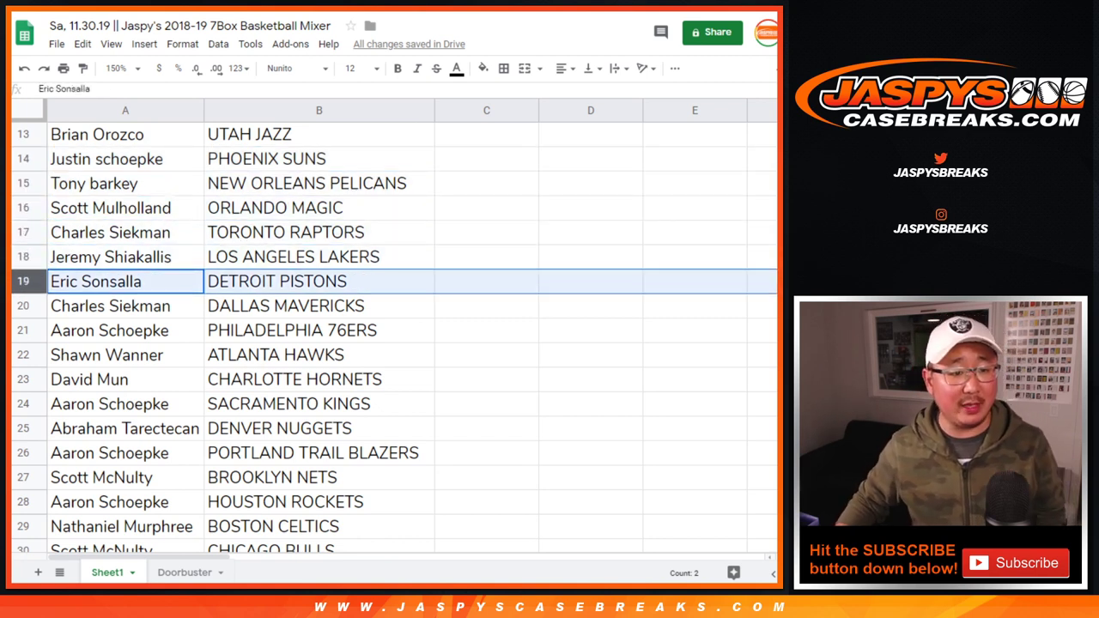
left_click(23, 305)
scroll(394, 340, "down", 1)
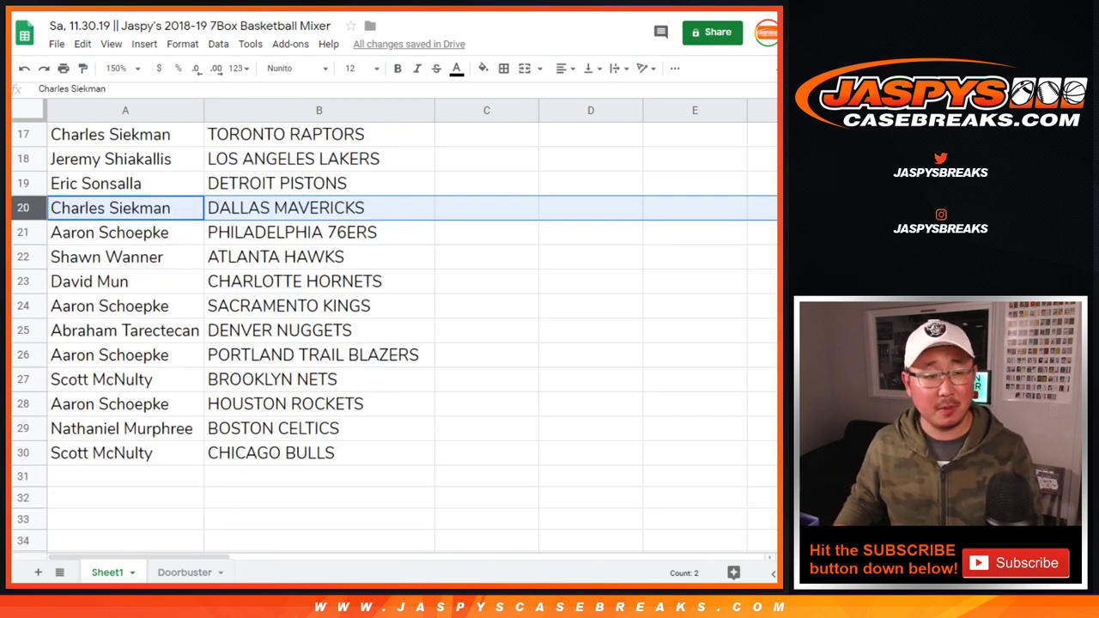
left_click(23, 233)
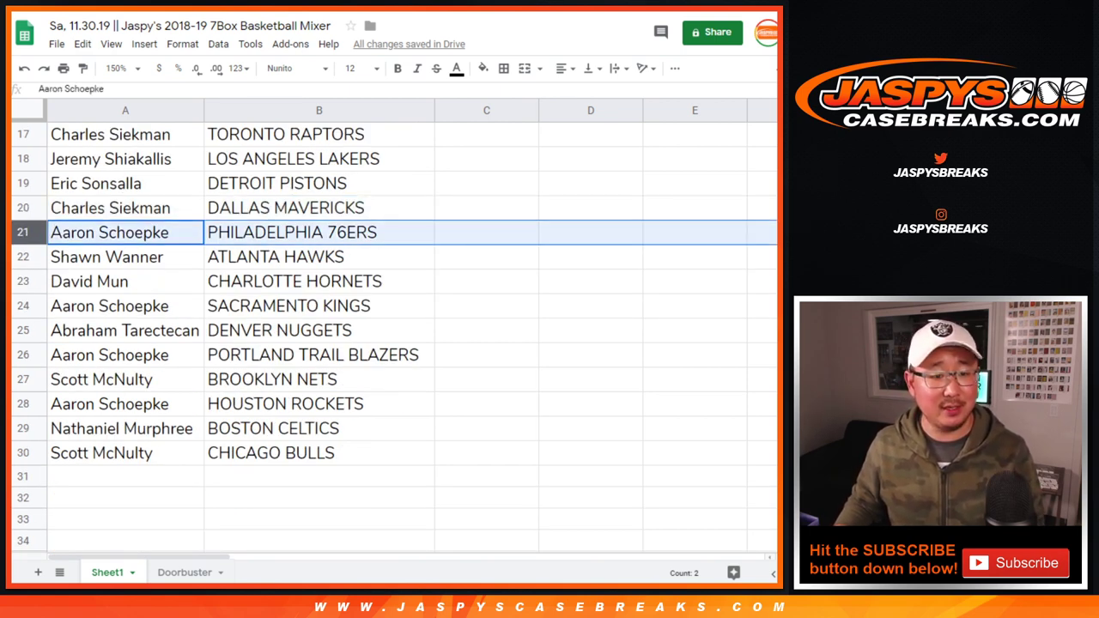
left_click(23, 257)
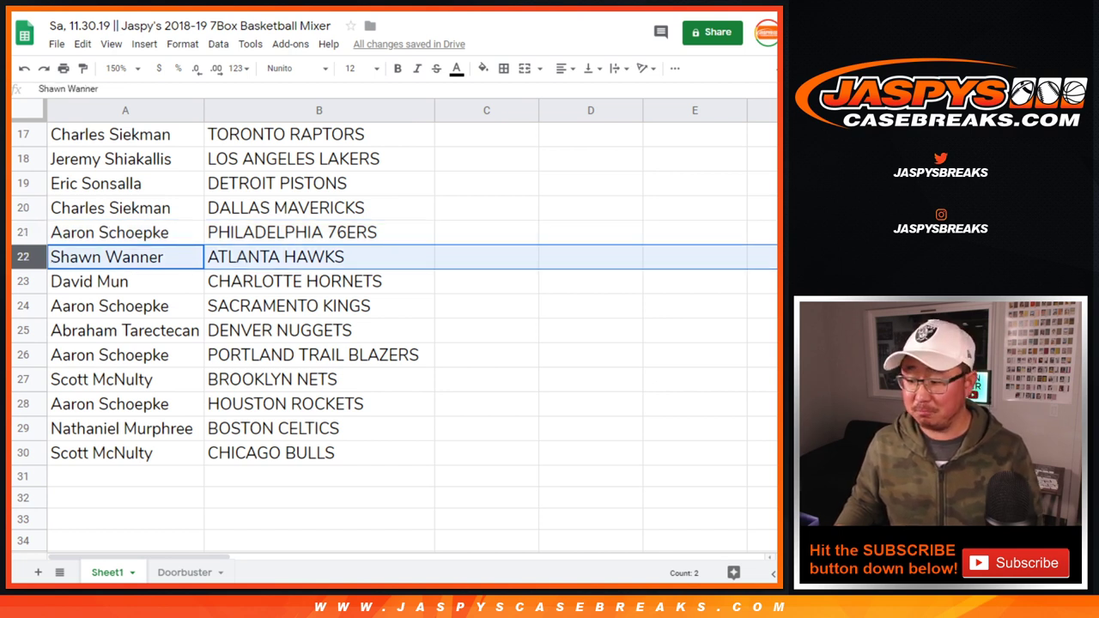
left_click(23, 282)
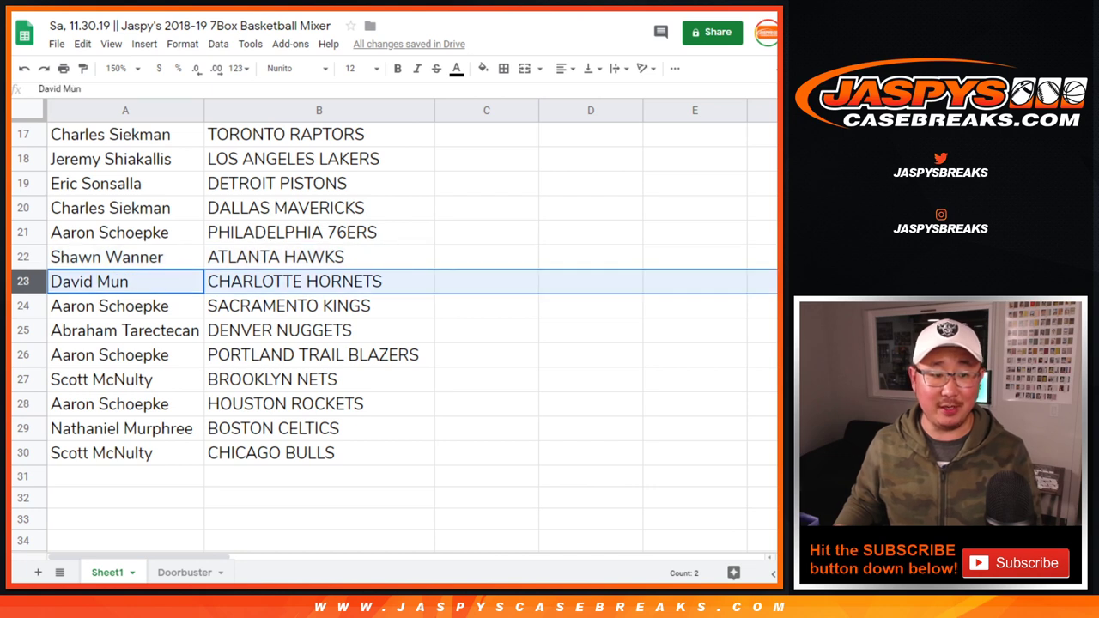
left_click(23, 306)
left_click(23, 330)
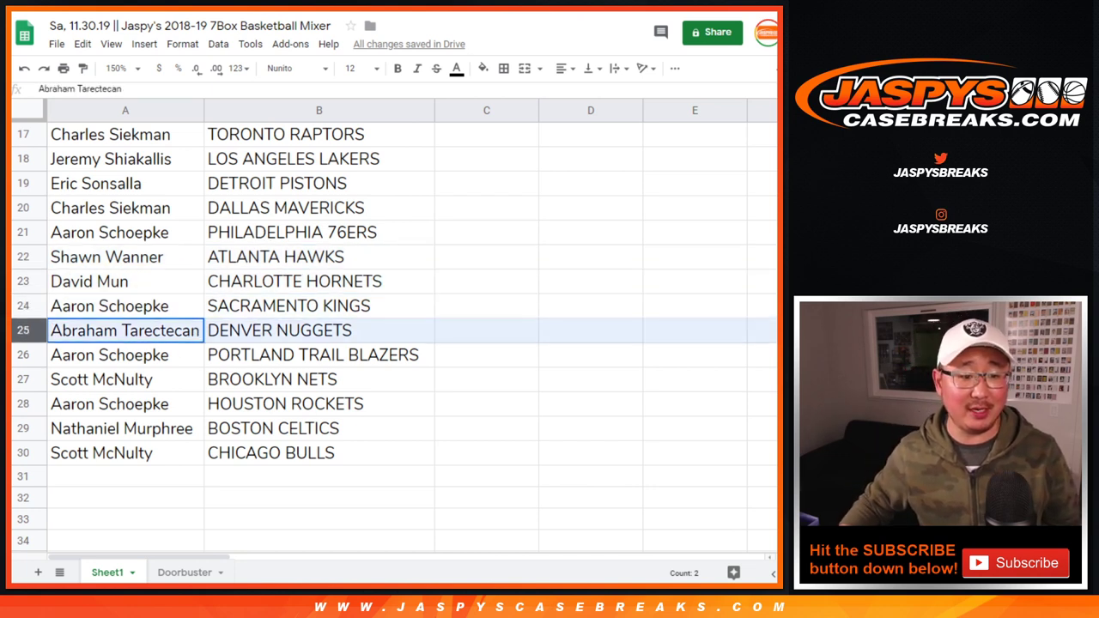
left_click(23, 354)
left_click(23, 380)
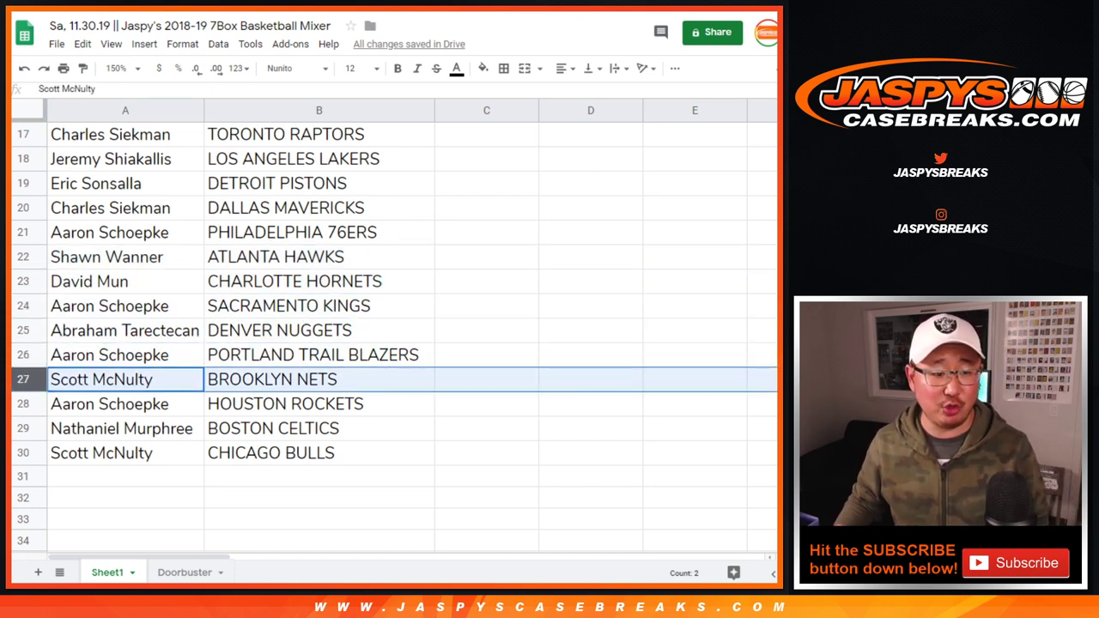
left_click(23, 405)
left_click(23, 429)
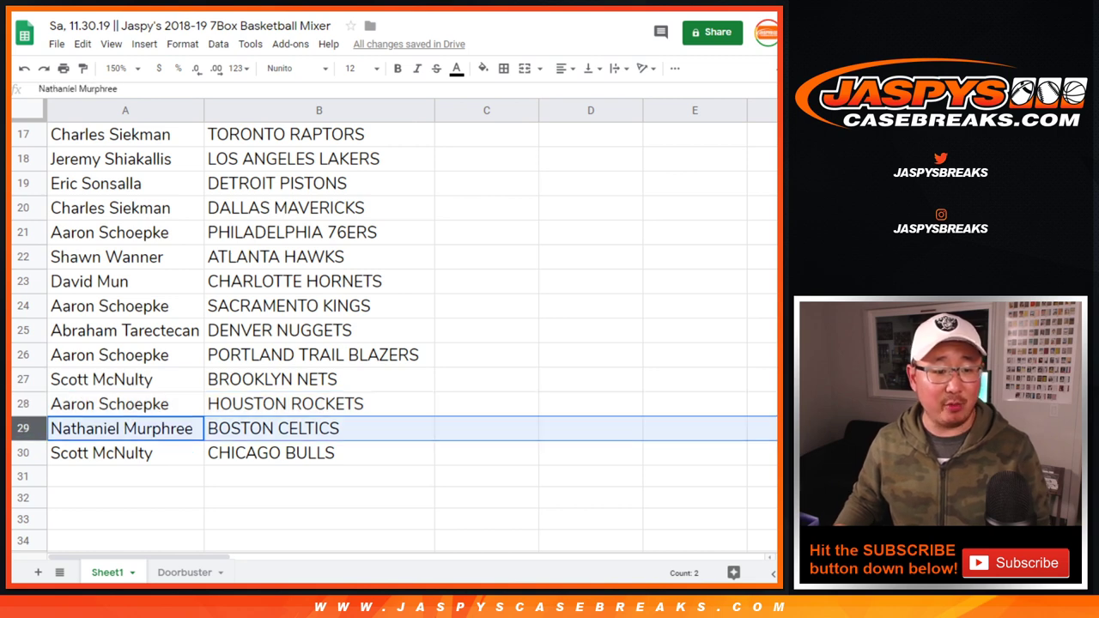
left_click(24, 454)
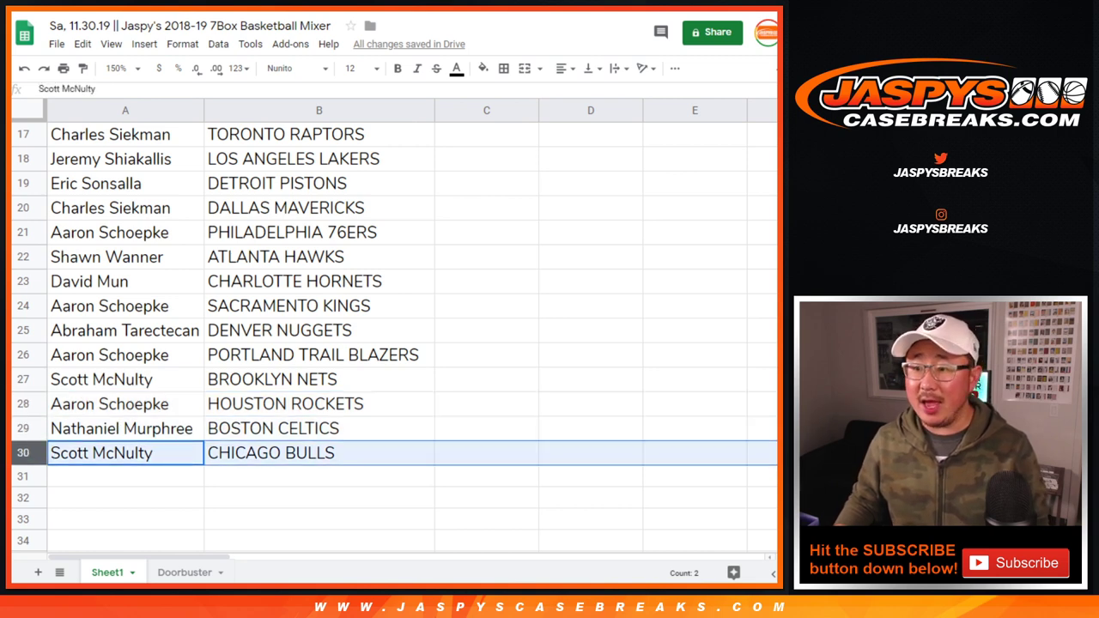
Zoom the sheet out to 90% so that all 30 rows of pairings fit in view.
scroll(395, 335, "up", 5)
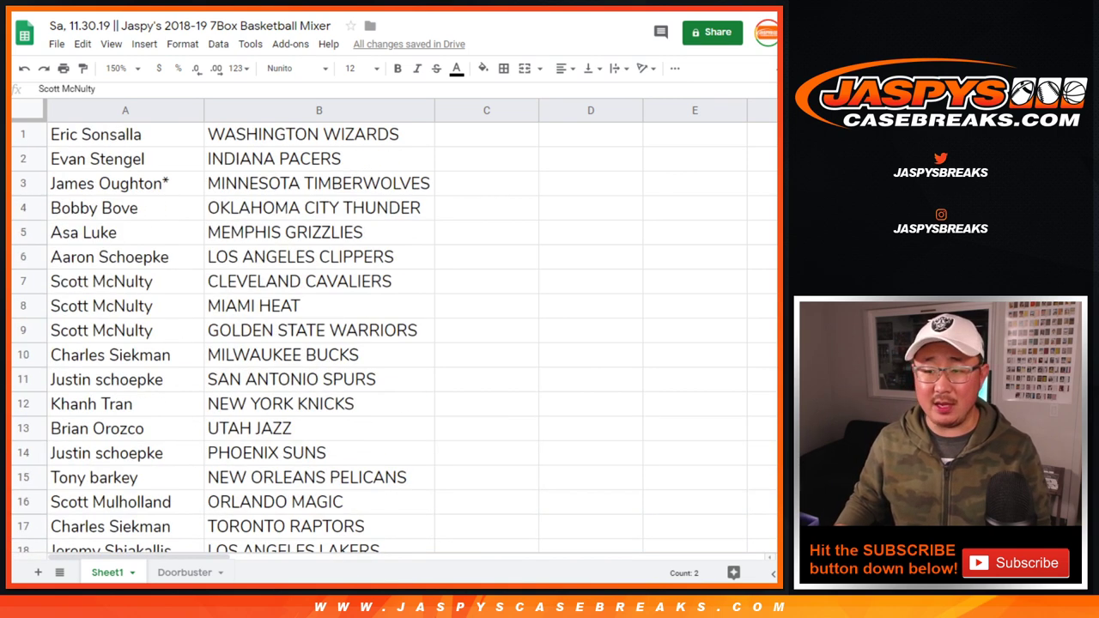
left_click(118, 68)
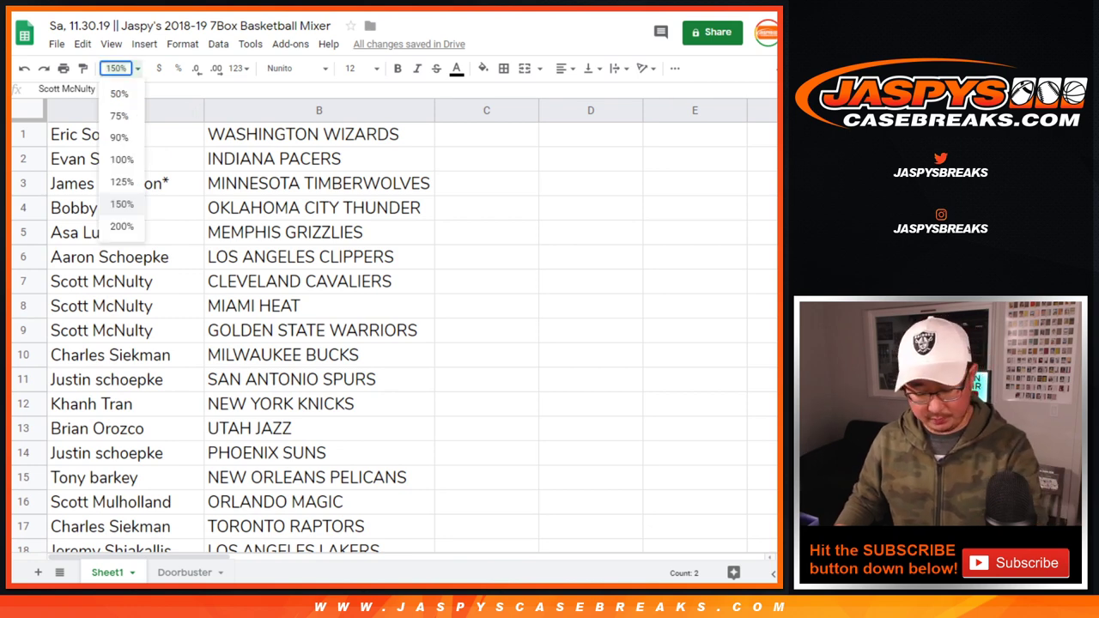
type("80")
key("Return")
type("85")
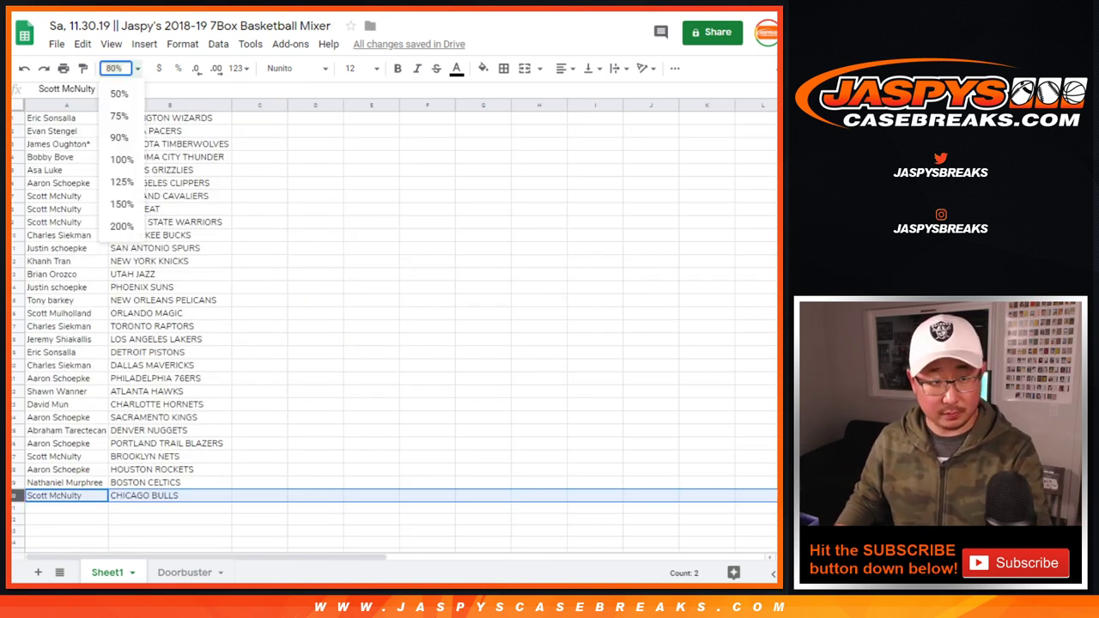
key("Return")
left_click(116, 68)
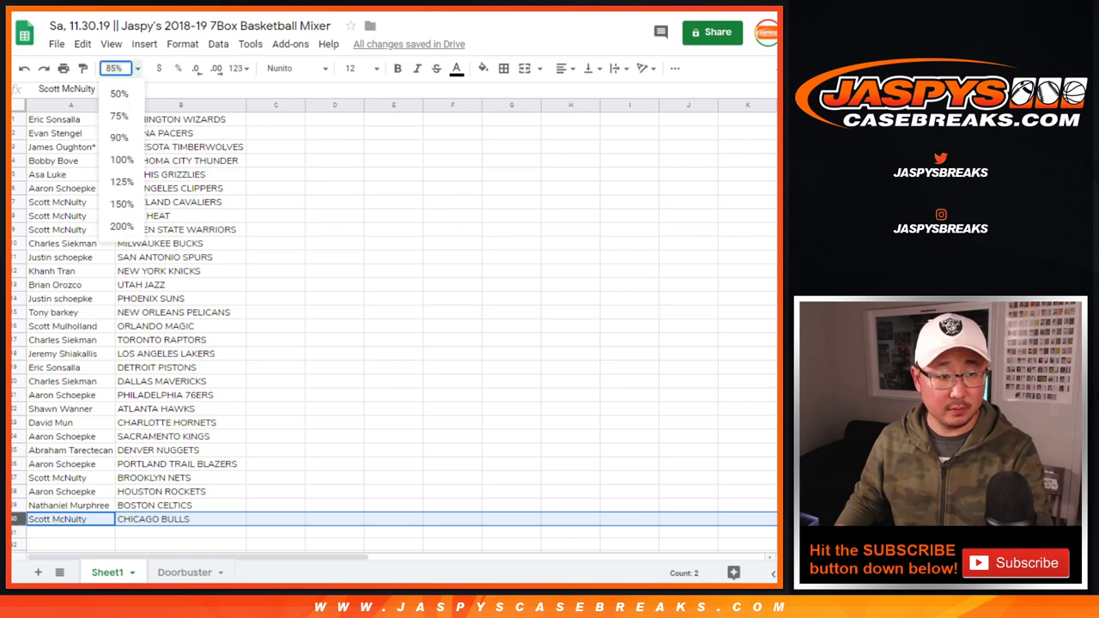
type("90")
key("Return")
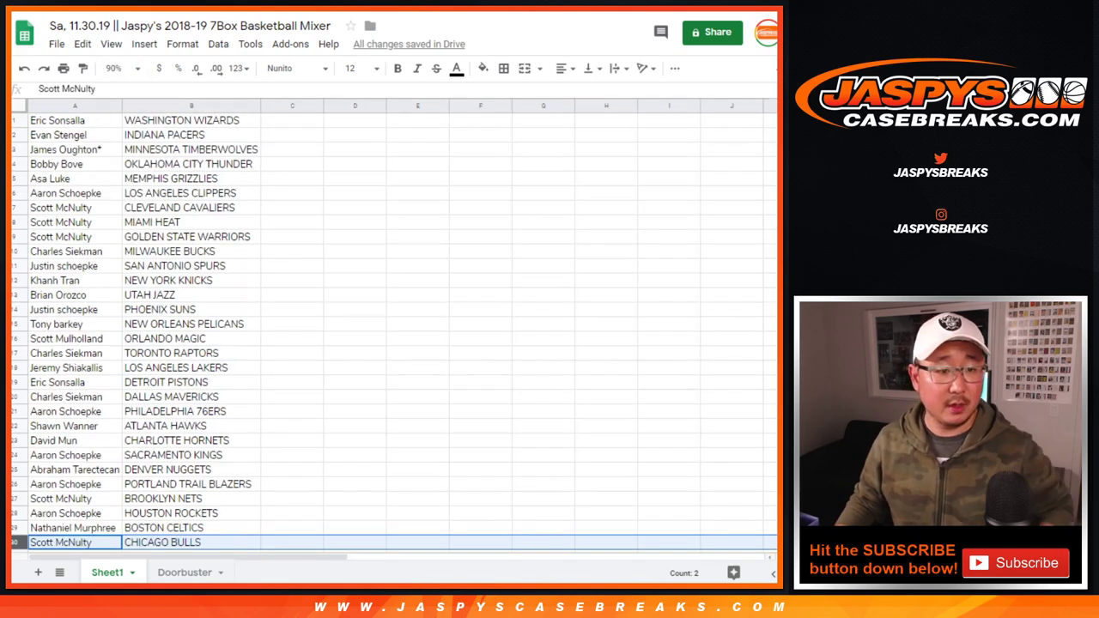
Sort Sheet1 alphabetically from A to Z by the team names in column B.
left_click(192, 105)
left_click(218, 43)
left_click(288, 60)
Center the text of the whole names and teams table and apply borders to all of its cells.
left_click(76, 149)
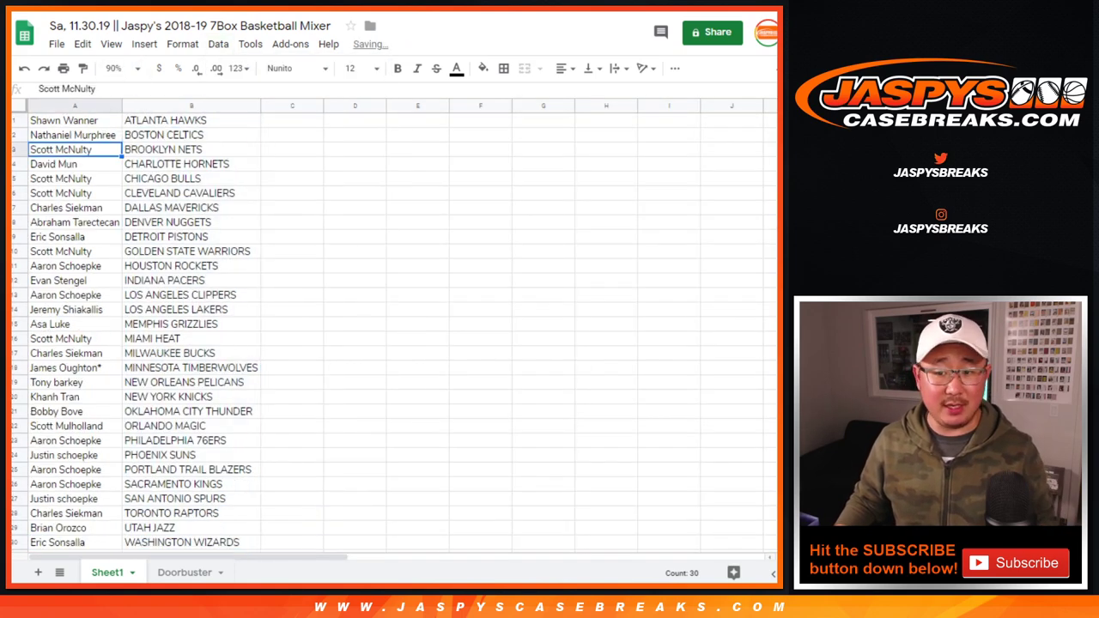
key("ctrl+a")
left_click(564, 67)
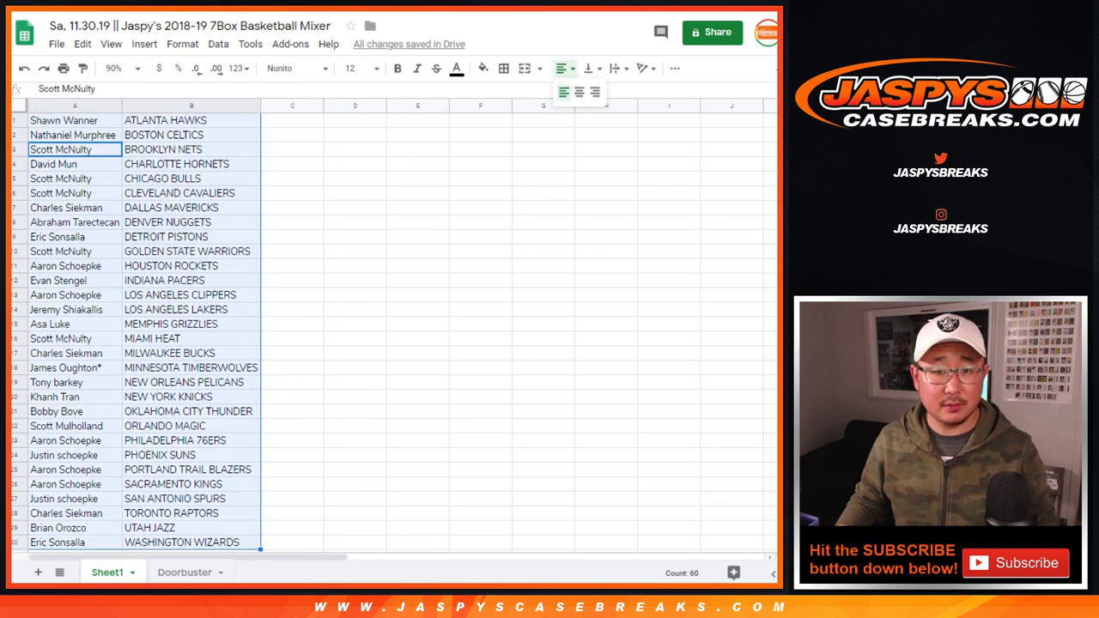
left_click(579, 91)
left_click(503, 68)
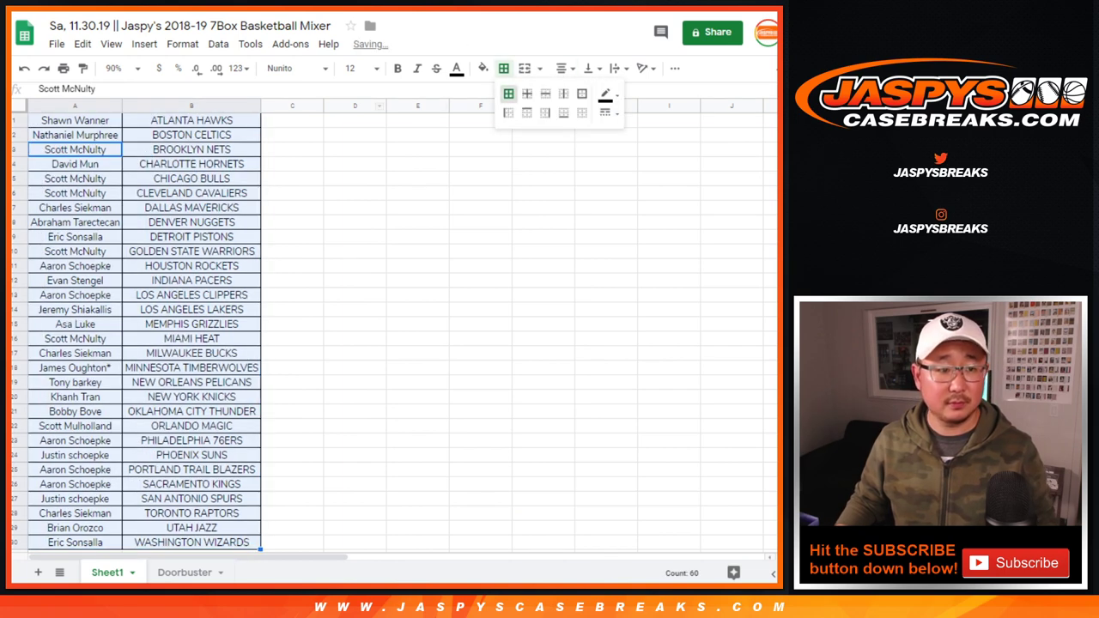
left_click(292, 120)
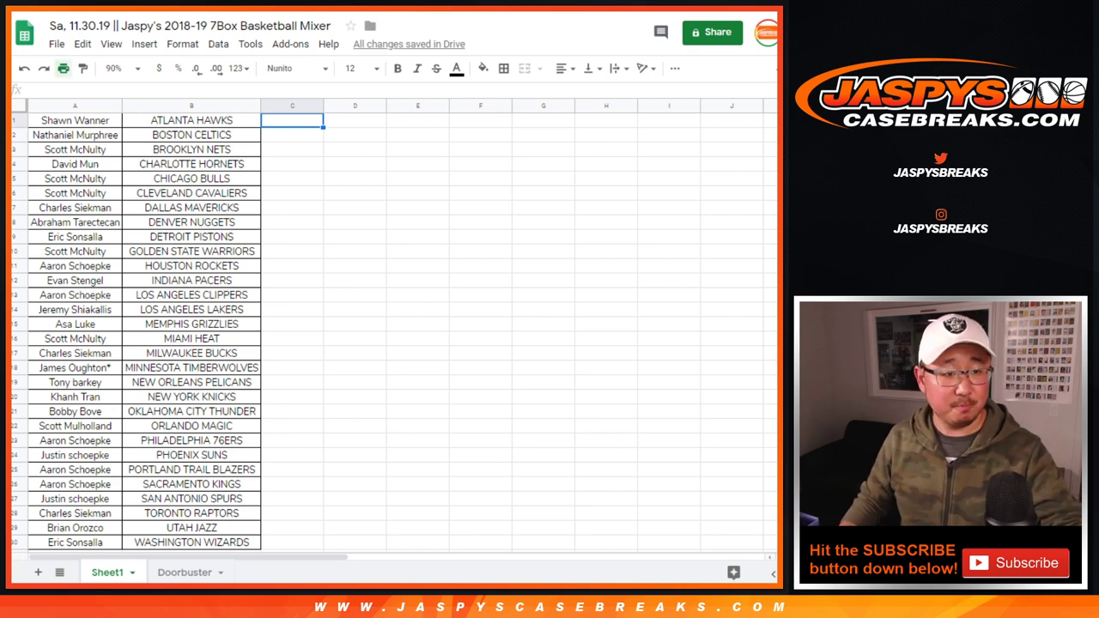
Print one copy of Sheet1 on Letter paper in portrait, fitted to width, with the workbook title and sheet name in the header.
left_click(63, 68)
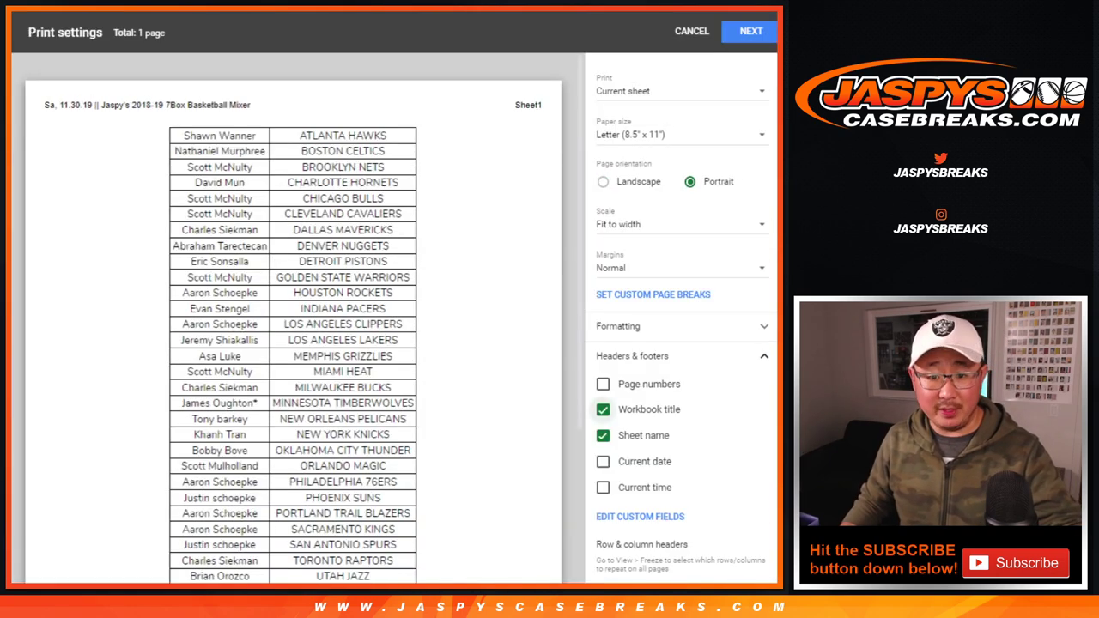
left_click(750, 32)
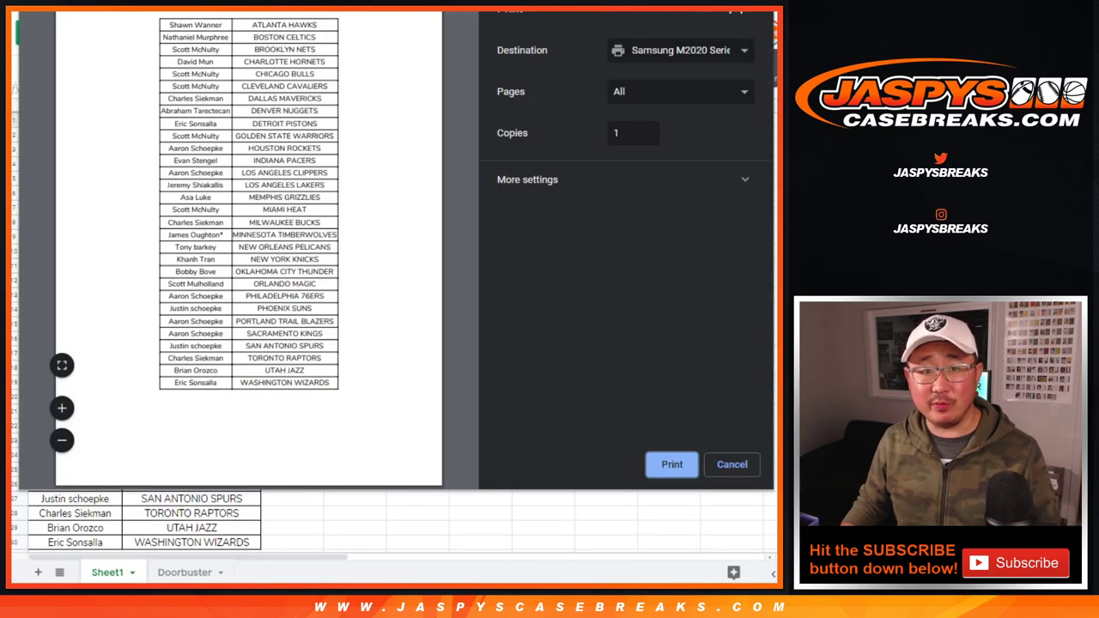
key("Return")
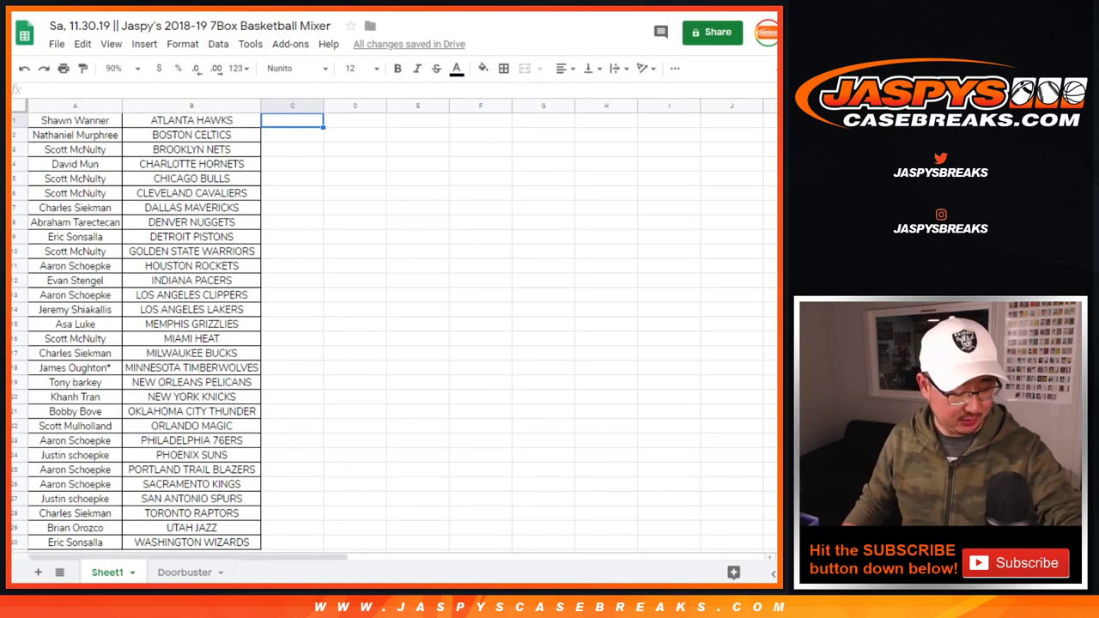